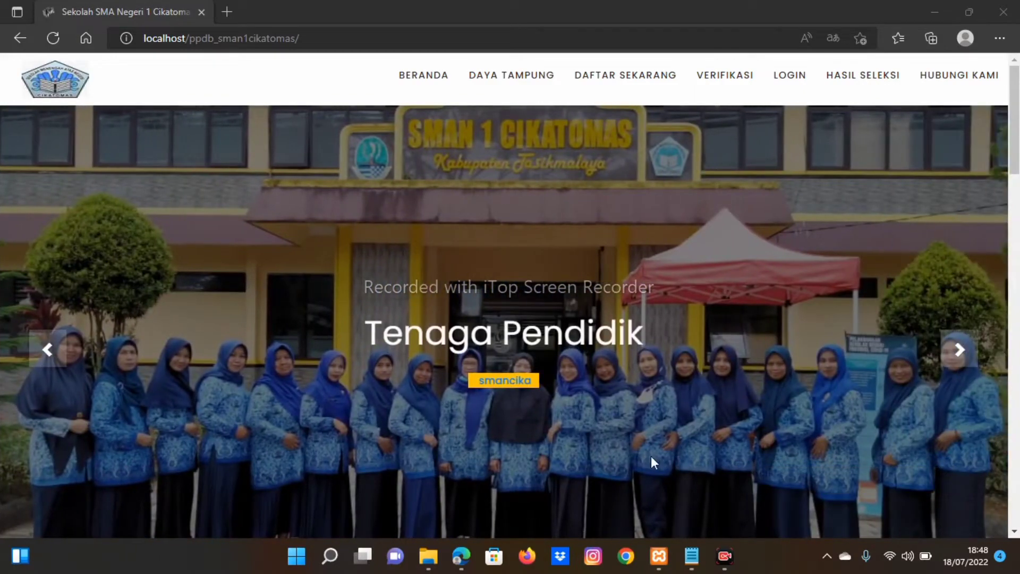
click(658, 557)
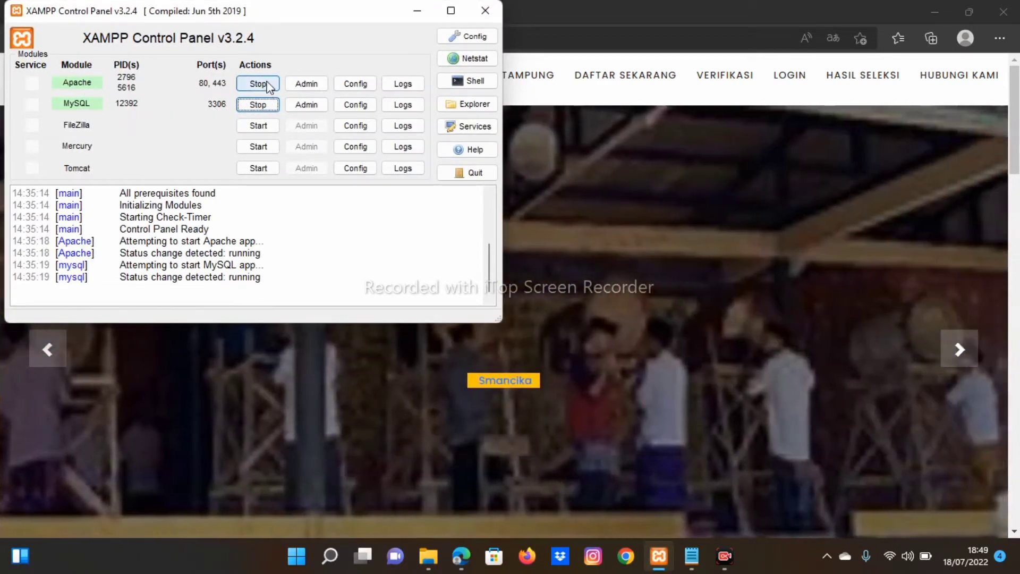
click(422, 10)
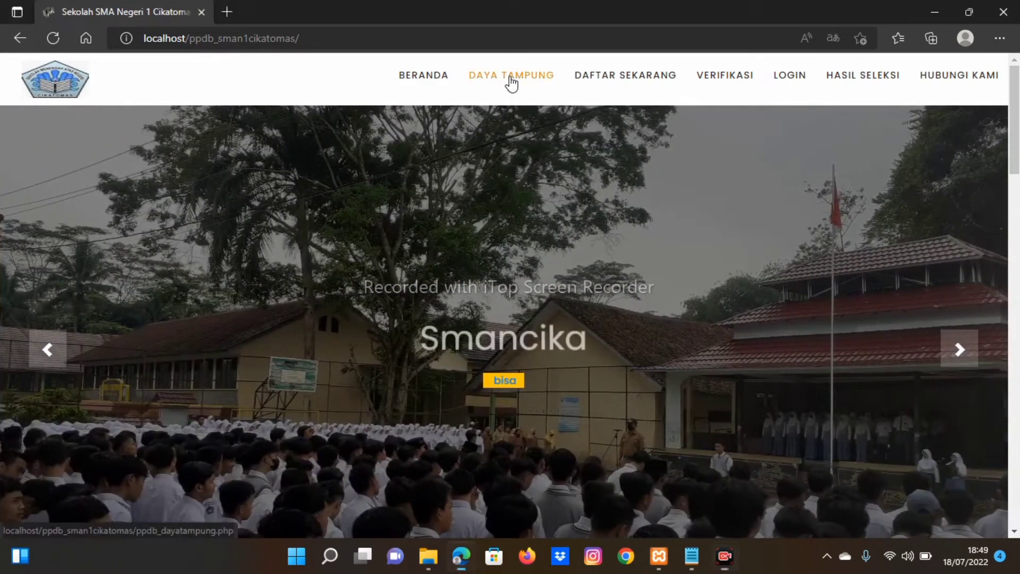
Step: Browse the Daya Tampung page (1000 places, 1 applicant), then go to the DAFTAR SEKARANG registration form
click(511, 80)
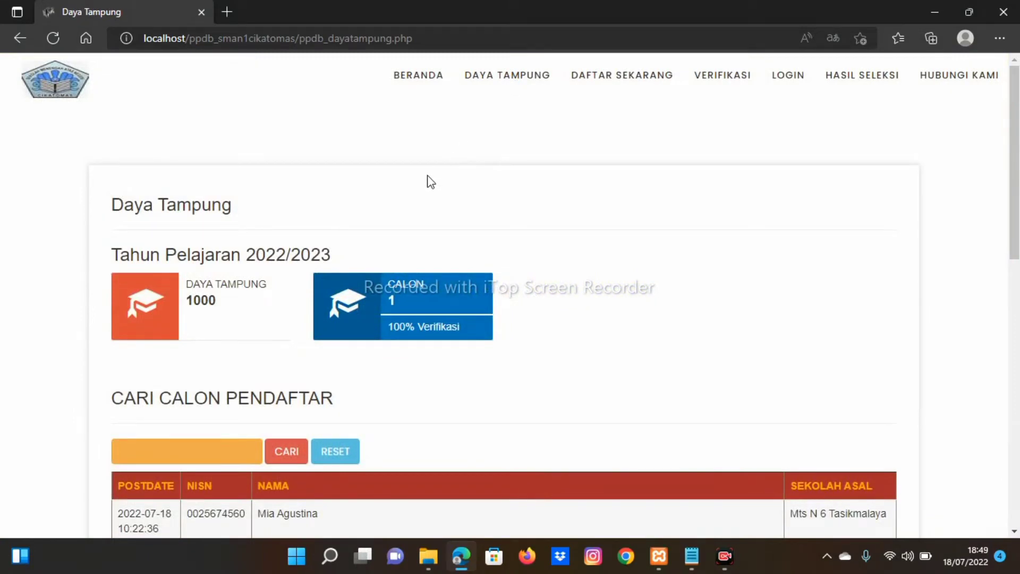
scroll(431, 182, down, 1)
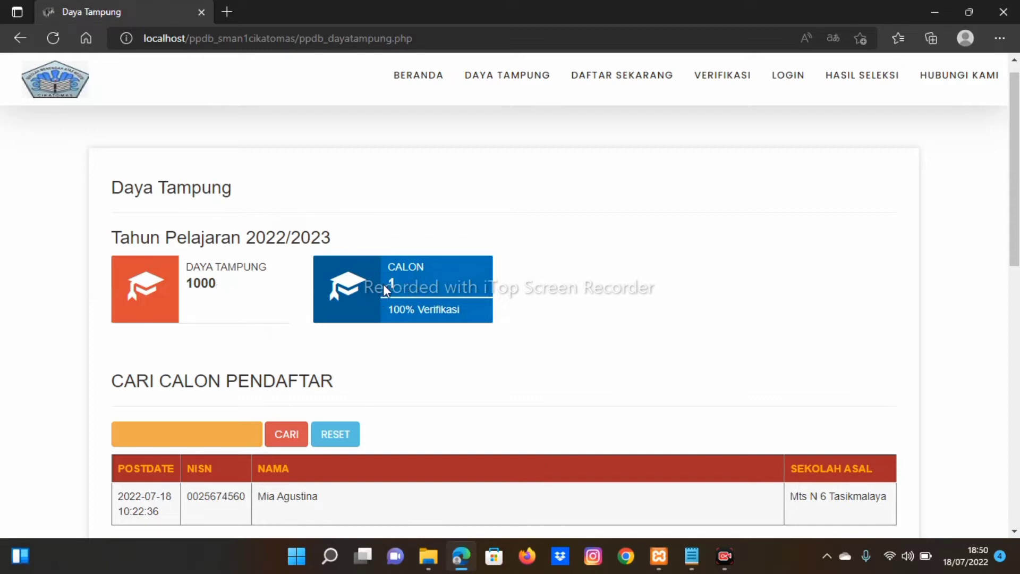
scroll(458, 364, down, 2)
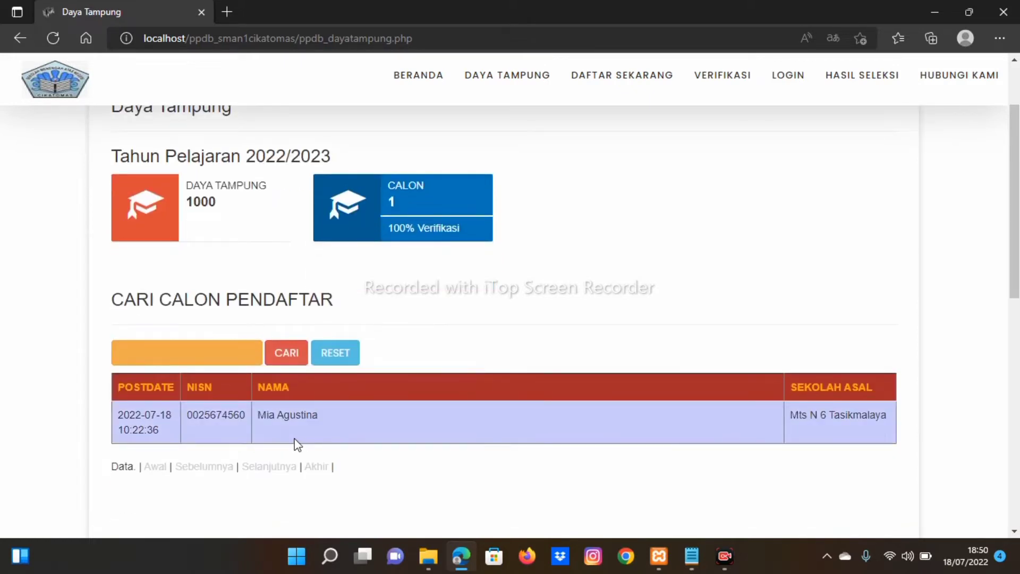
scroll(382, 438, up, 2)
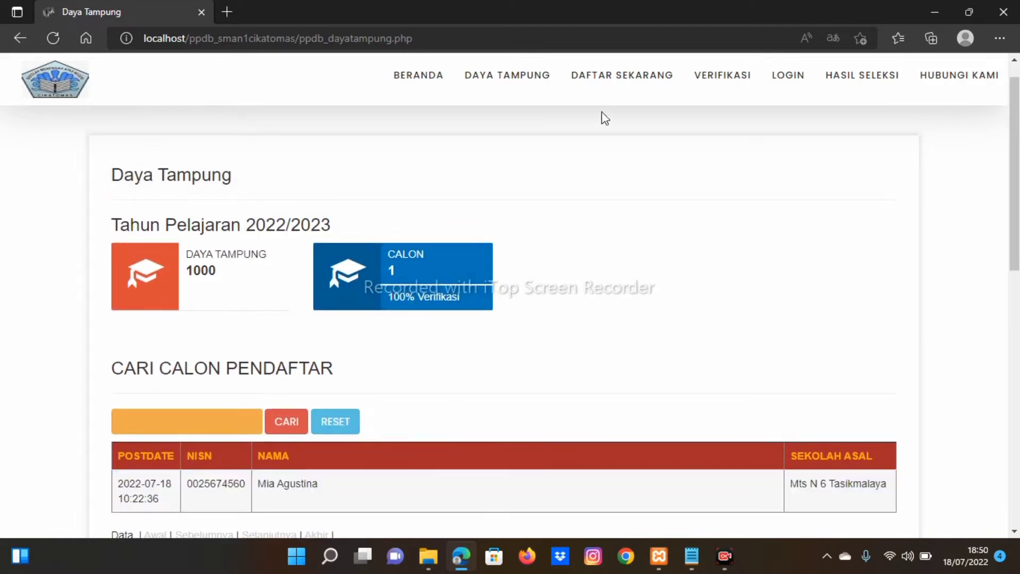
click(611, 80)
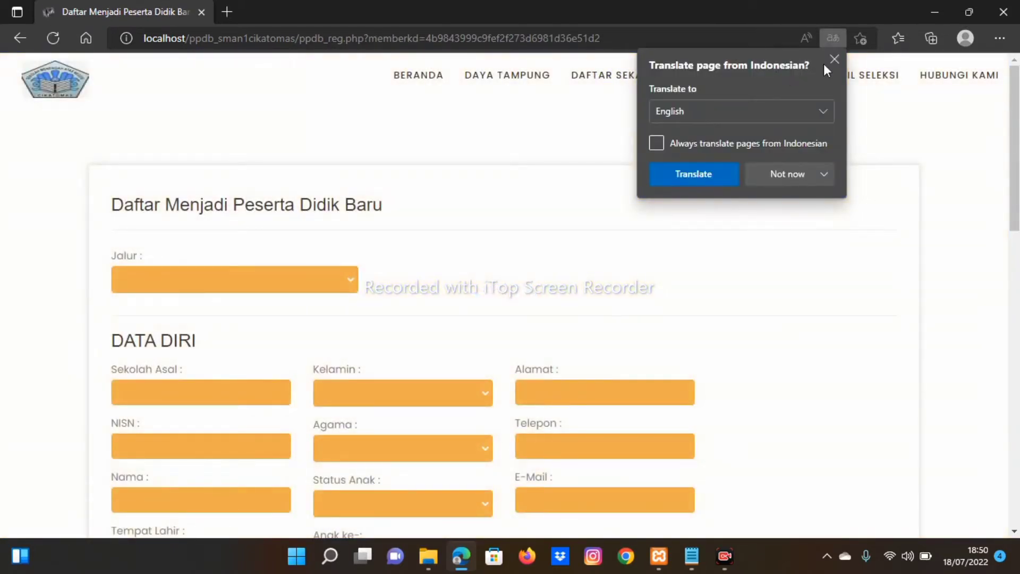
Step: Dismiss the translate offer and choose REGULER as the Jalur registration path
click(834, 59)
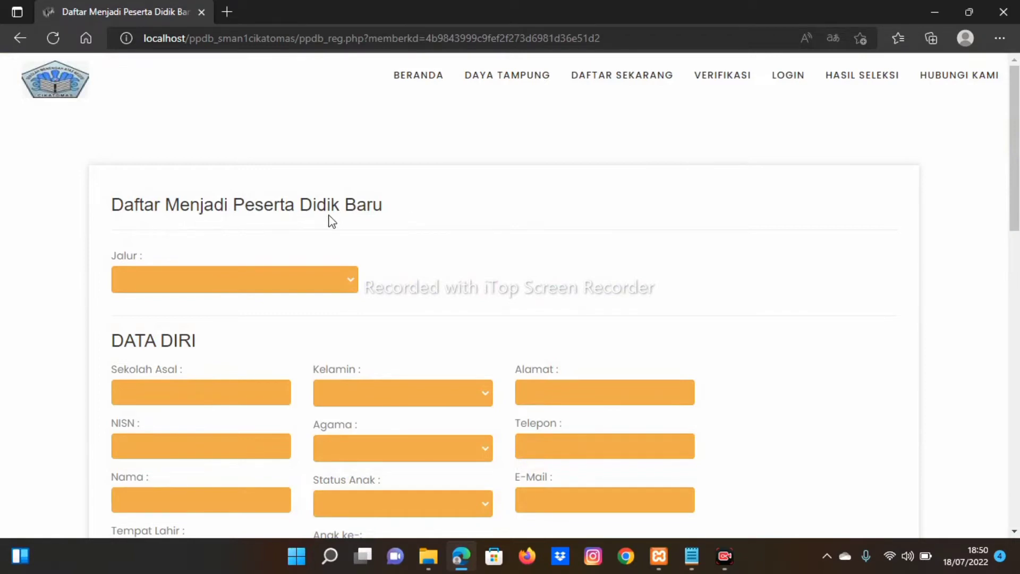
scroll(373, 225, down, 1)
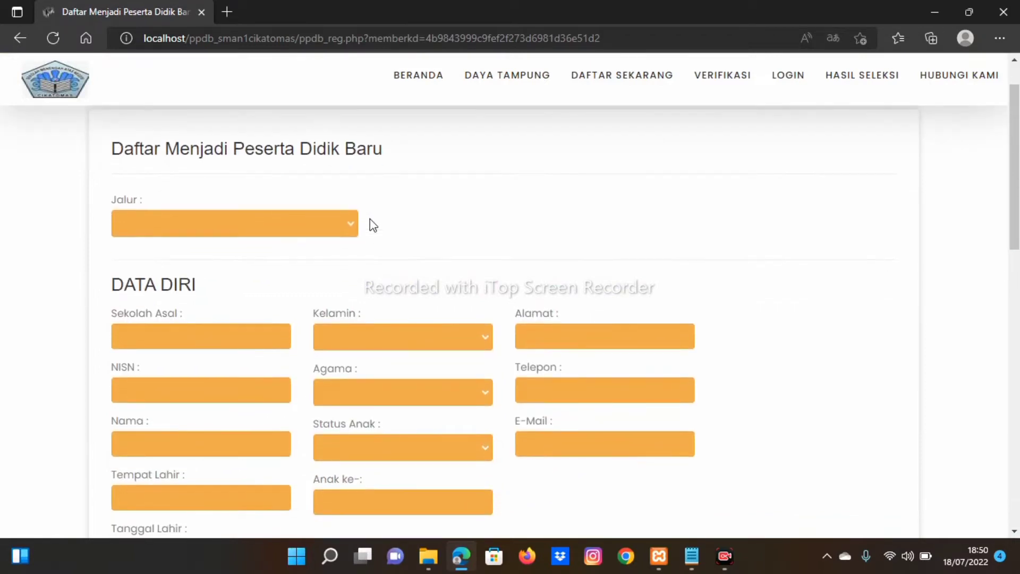
scroll(373, 225, down, 1)
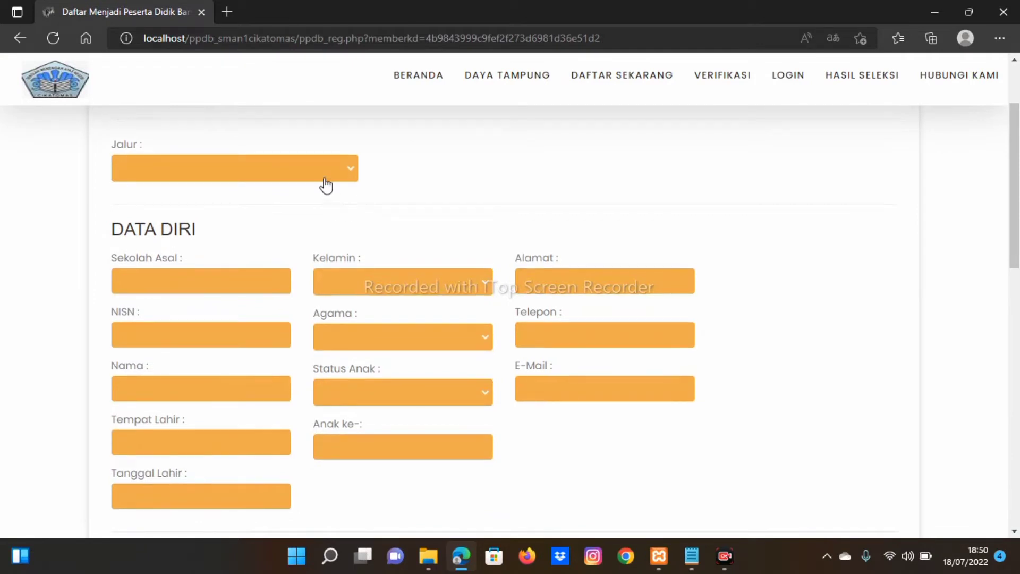
click(322, 177)
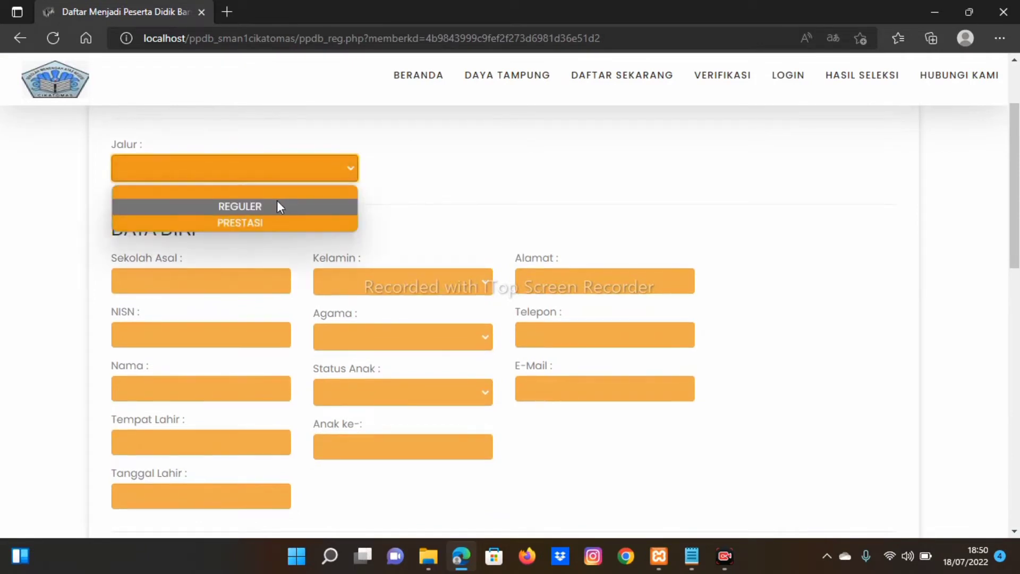
click(277, 207)
scroll(276, 205, down, 1)
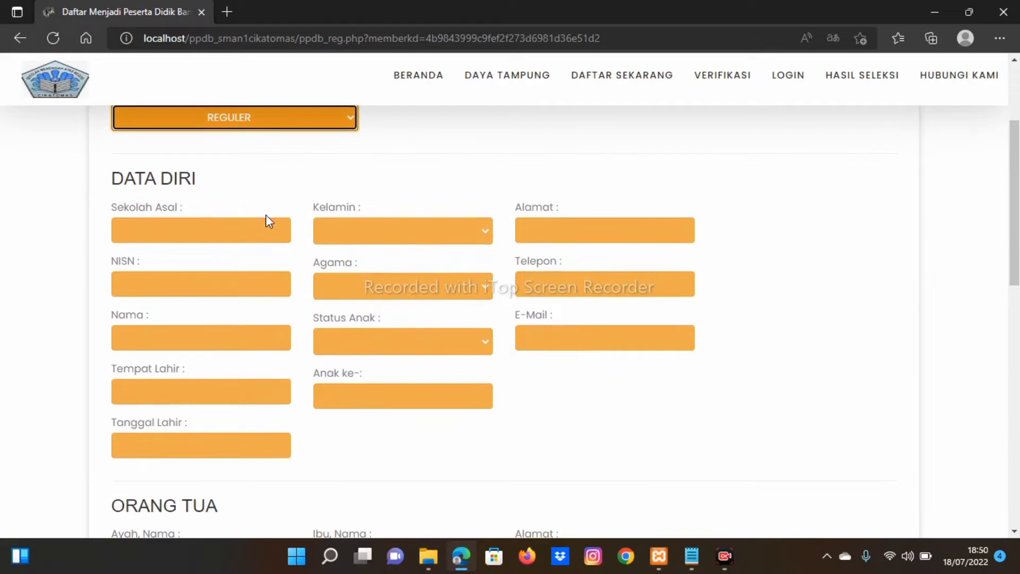
click(253, 237)
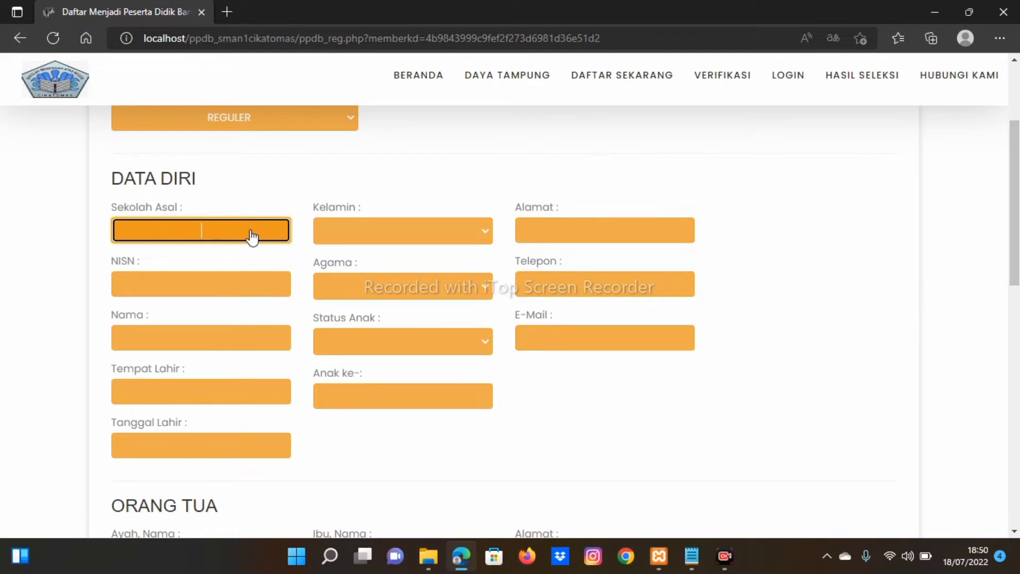
Step: Enter origin school SMPN 1 Cikatomas, gender Perempuan and address Cikatomas
text(SMPN 1 Cikatomas)
click(353, 238)
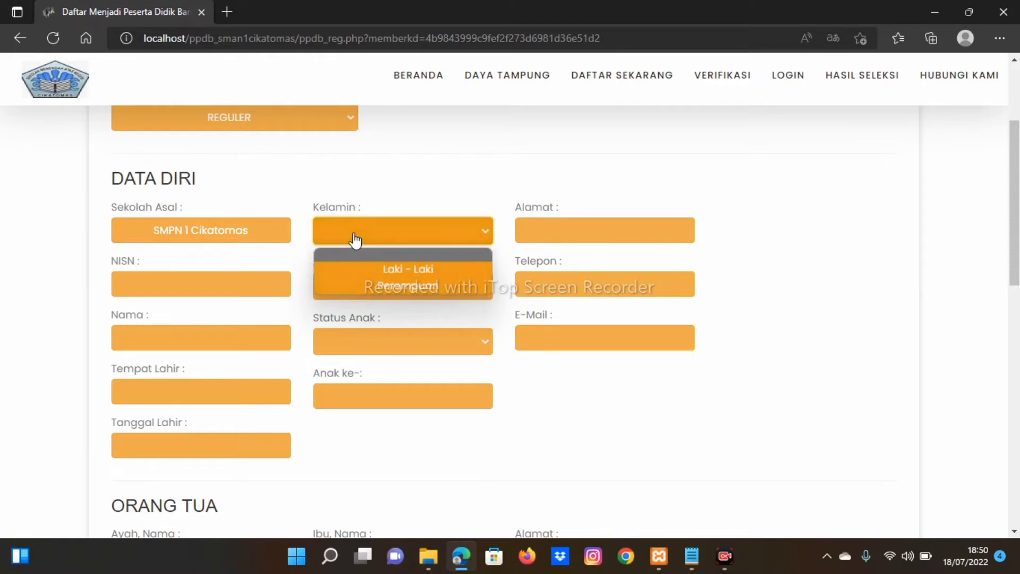
click(369, 284)
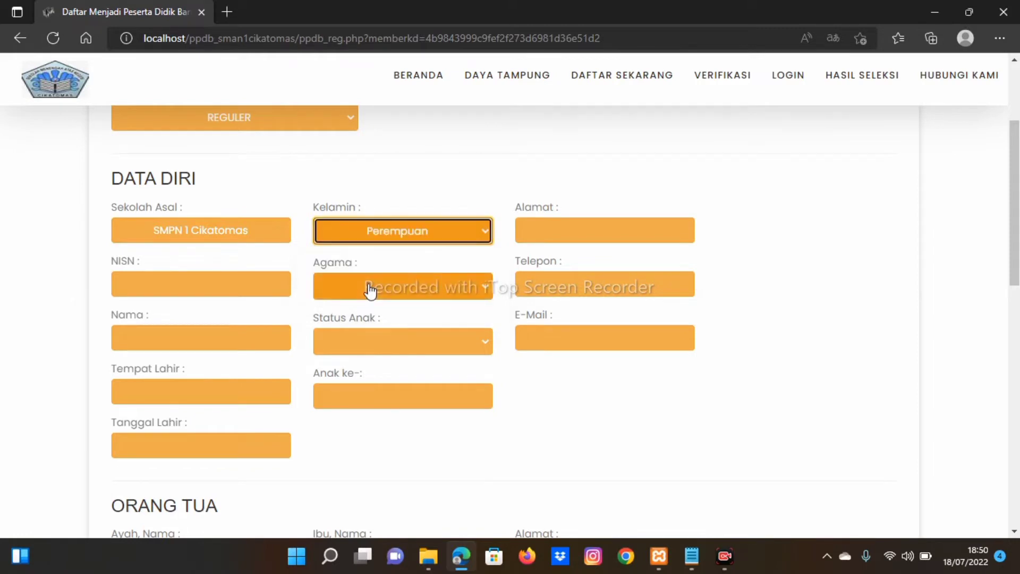
click(578, 232)
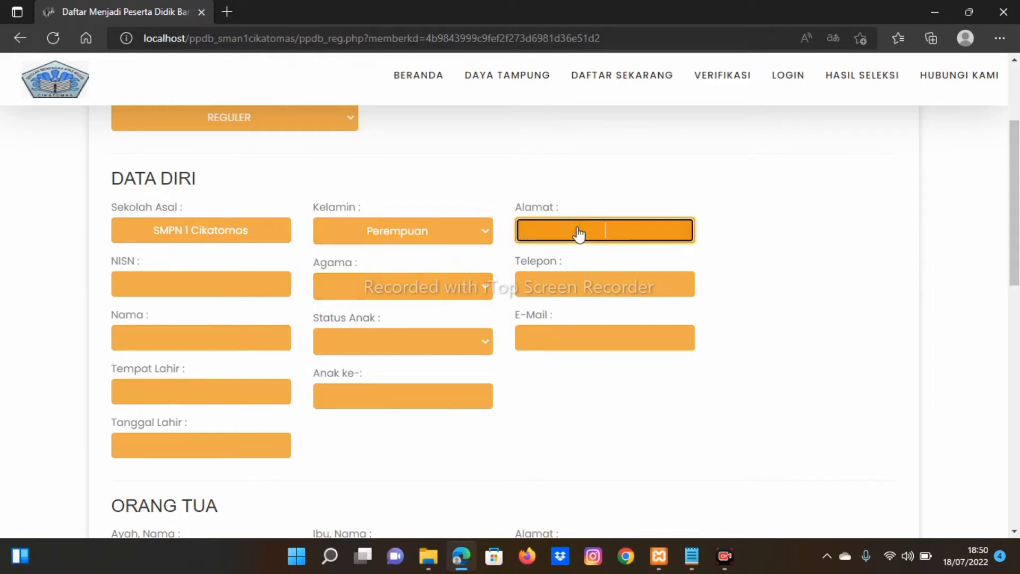
text(Cikatomas)
Step: Fill in the student's NISN, religion Islam and the student's phone number
click(249, 296)
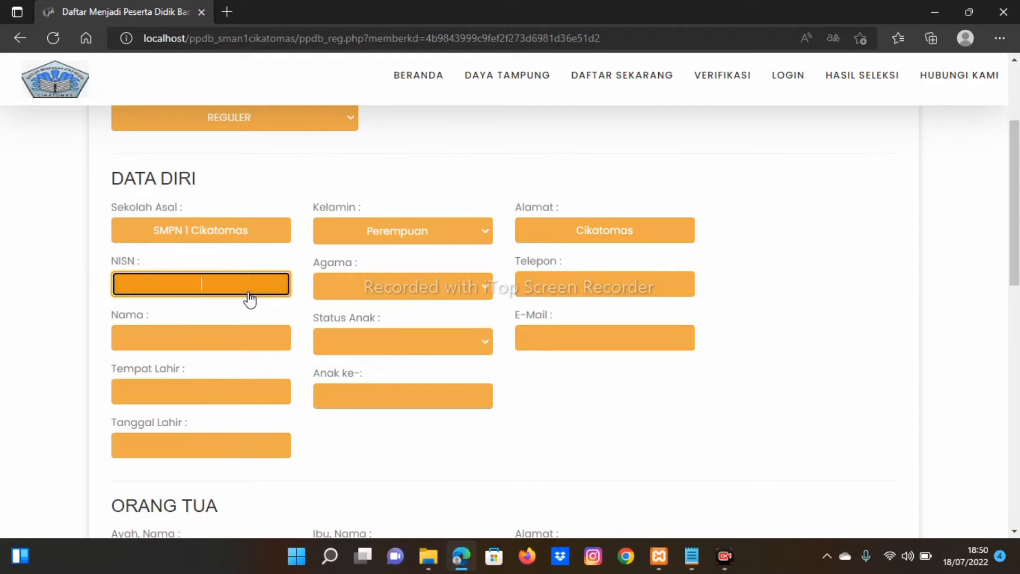
click(351, 290)
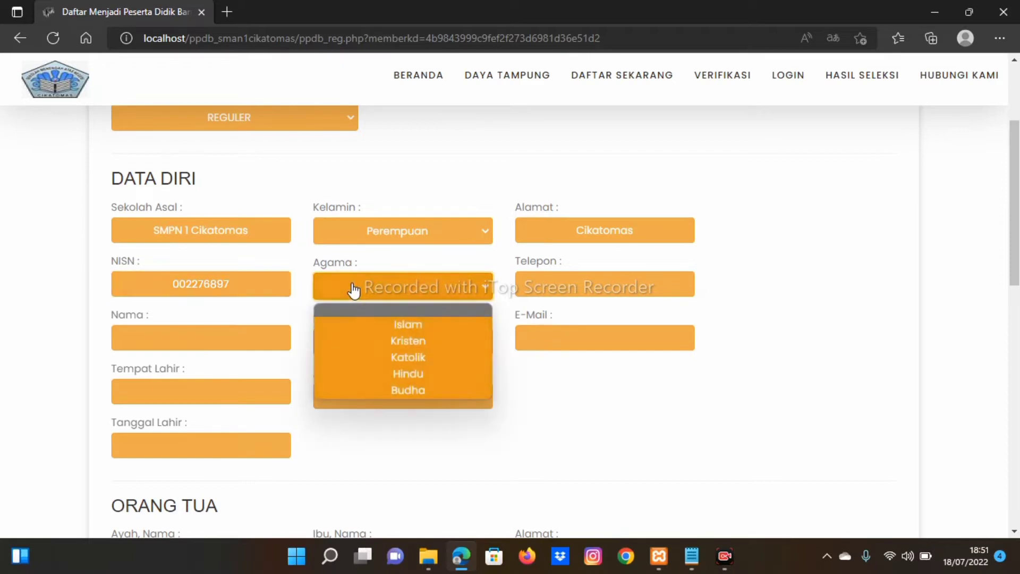
click(369, 324)
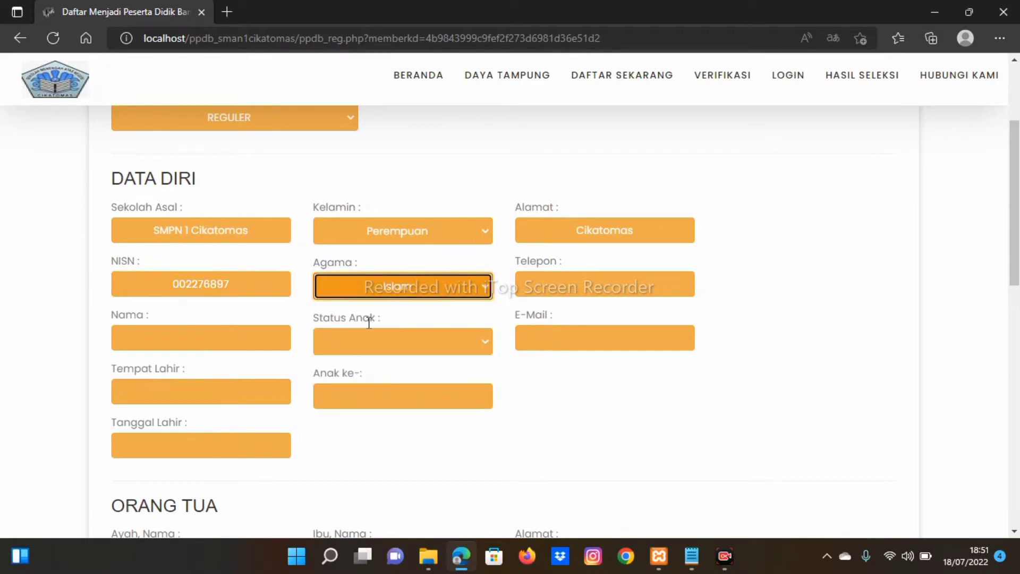
click(537, 298)
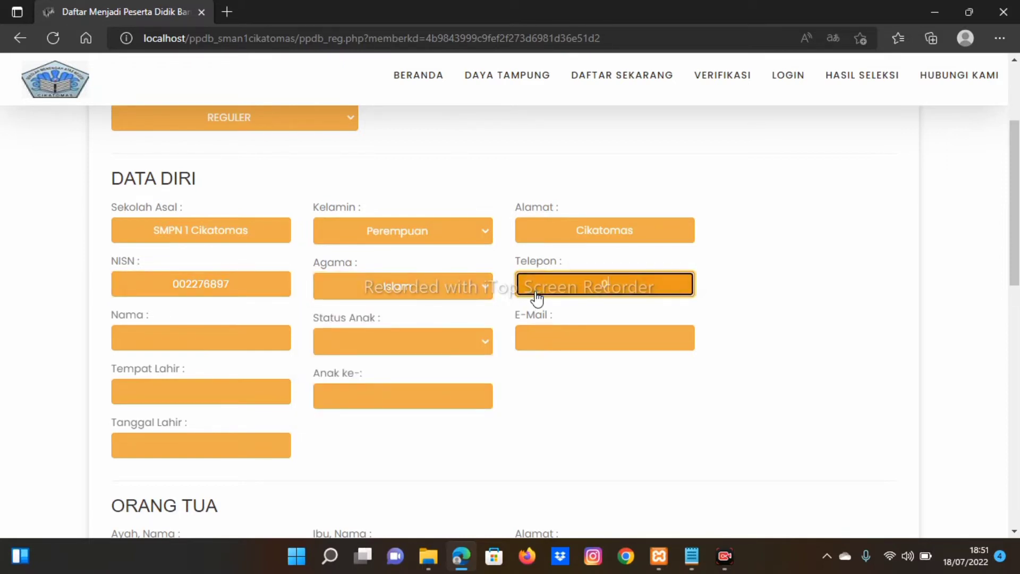
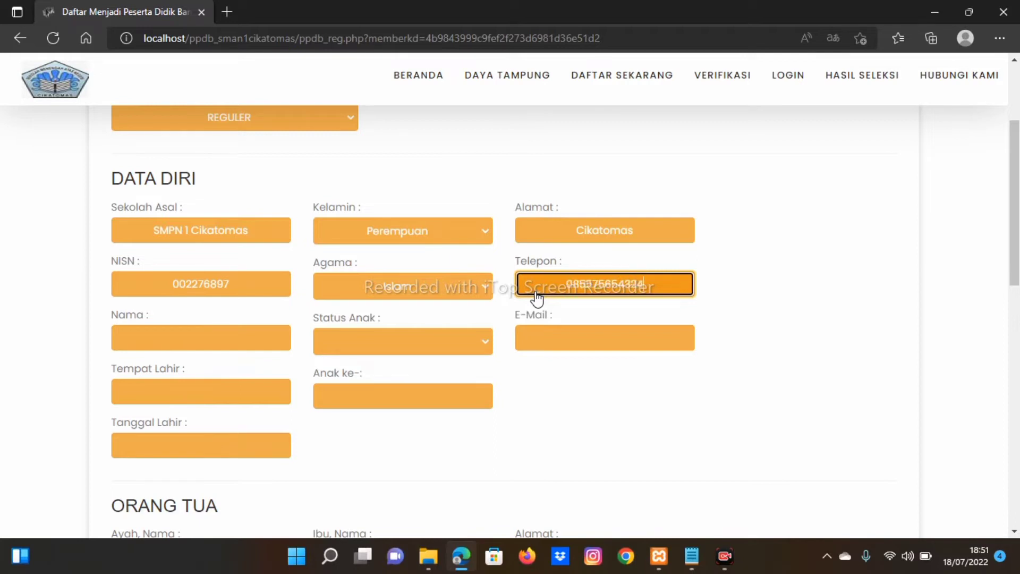
Step: Enter the student's full name and set Status Anak to Kandung
click(254, 337)
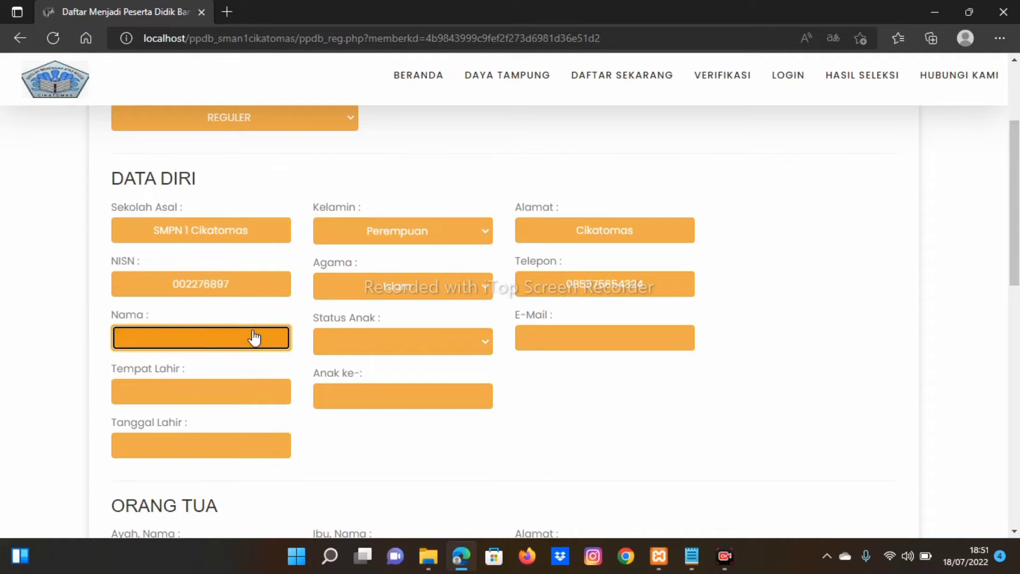
click(349, 345)
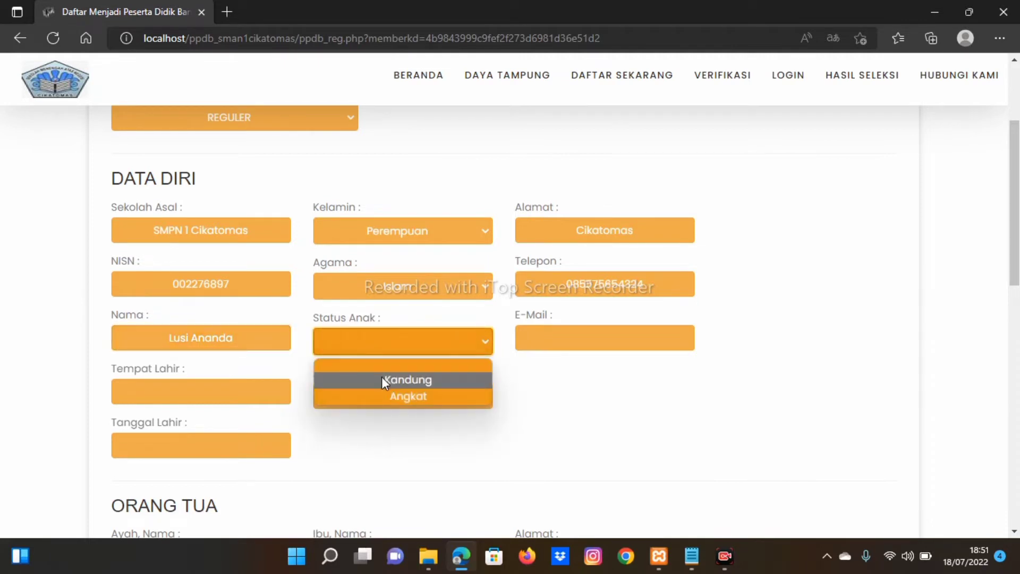
click(382, 378)
Step: Fill in the student's e-mail address and birthplace Tasikmalaya
click(556, 345)
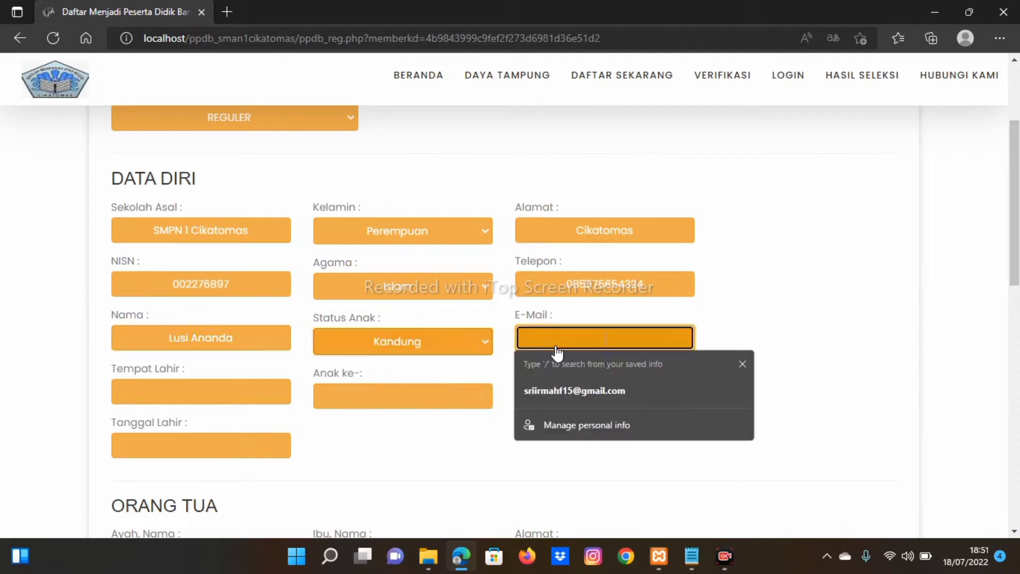
text(Lusi)
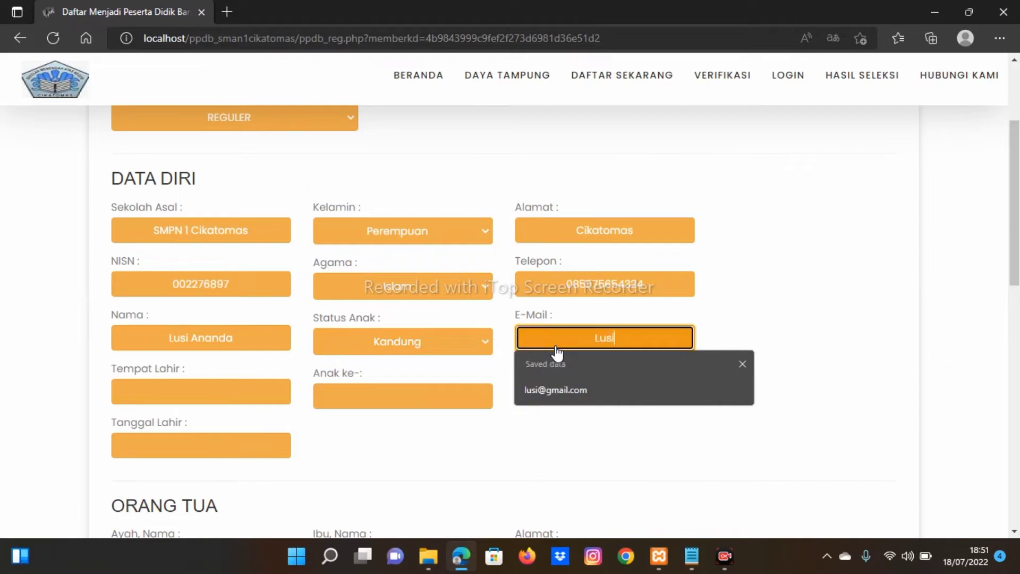
key(BackSpace)
key(BackSpace)
key(BackSpace)
key(BackSpace)
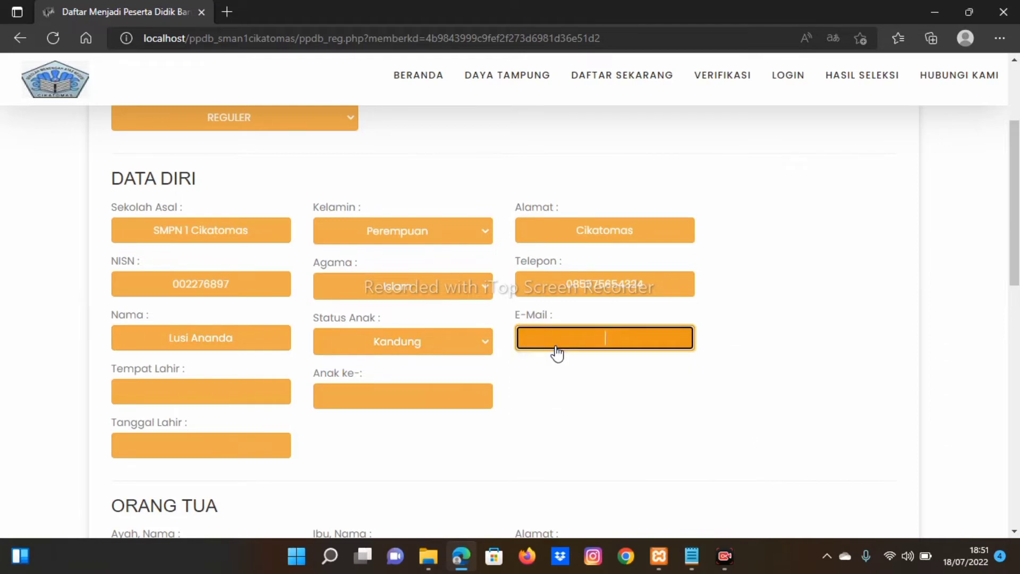
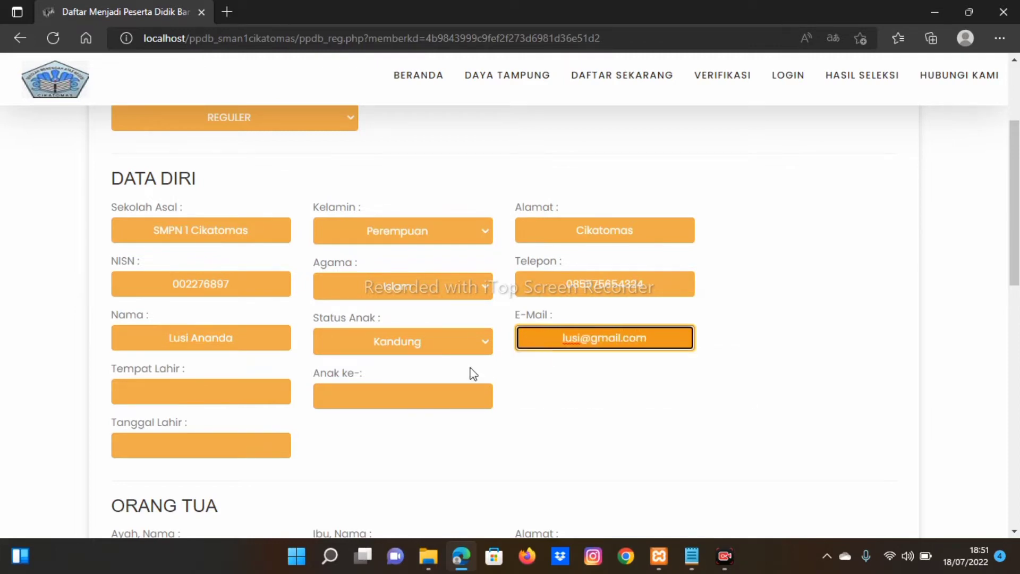
click(260, 398)
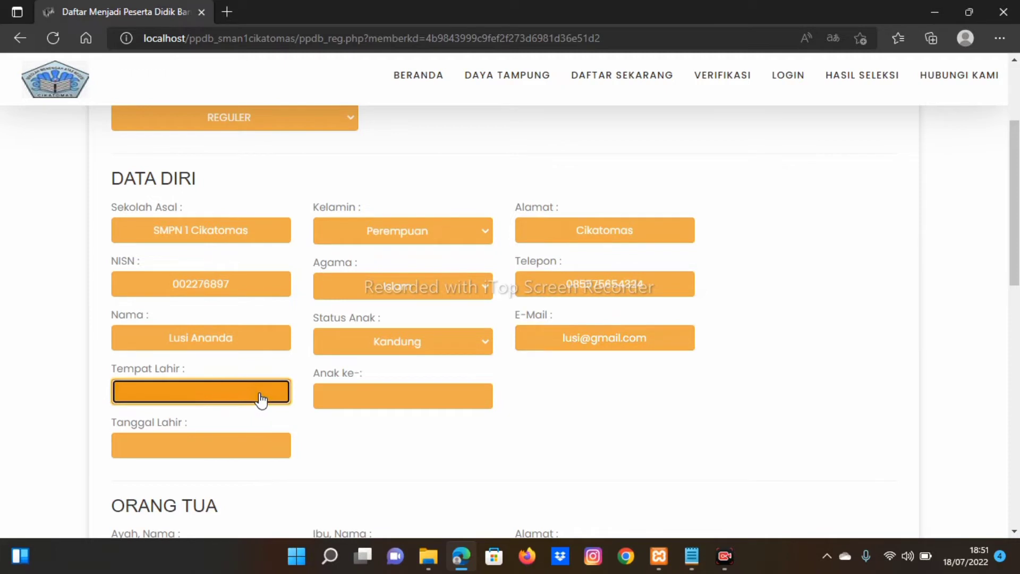
text(Tasikmalaya)
click(340, 408)
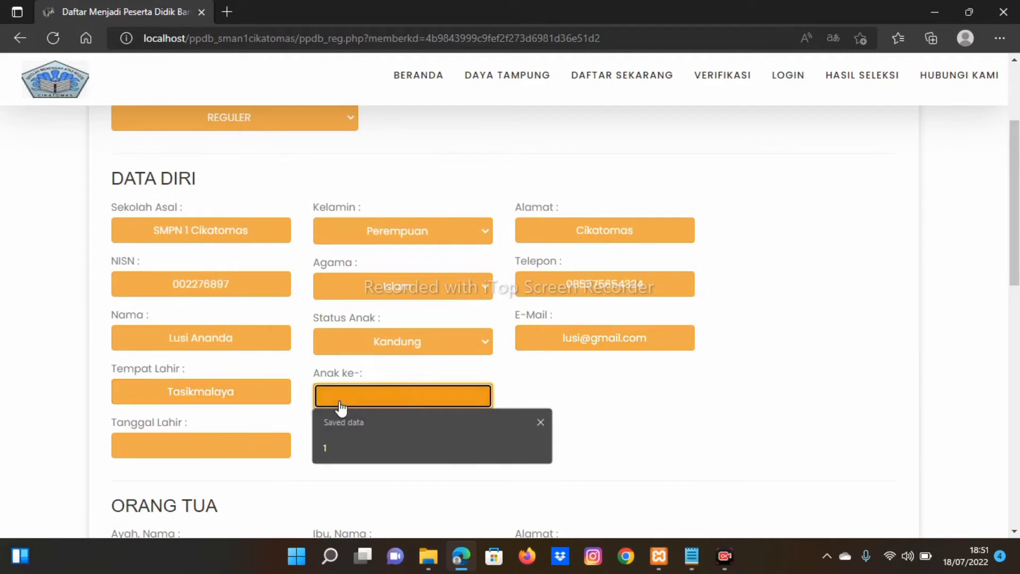
Step: Set Anak ke- to 1 and pick birth date 7 November 2007 in the calendar
click(337, 447)
click(271, 456)
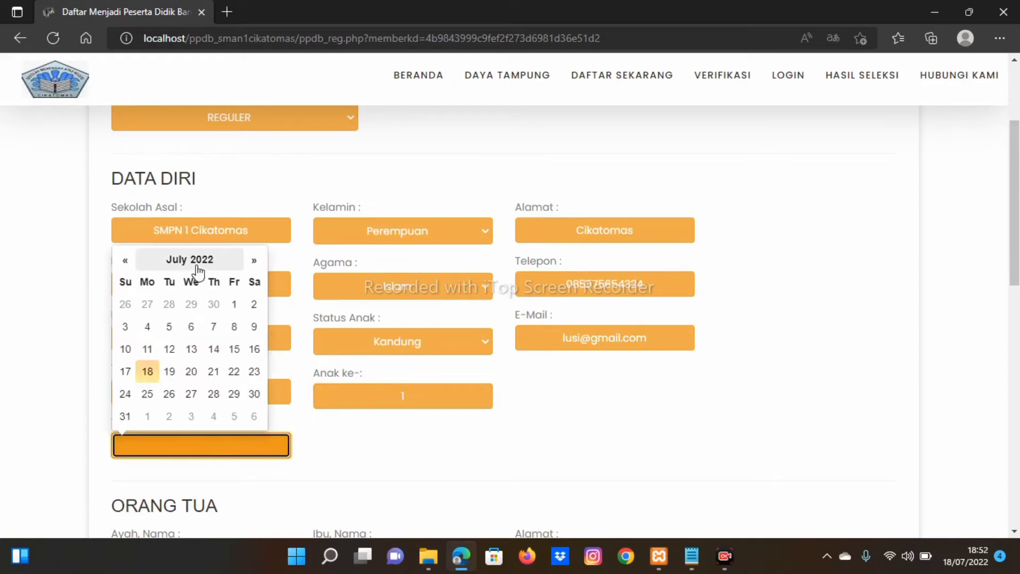
click(198, 262)
click(193, 280)
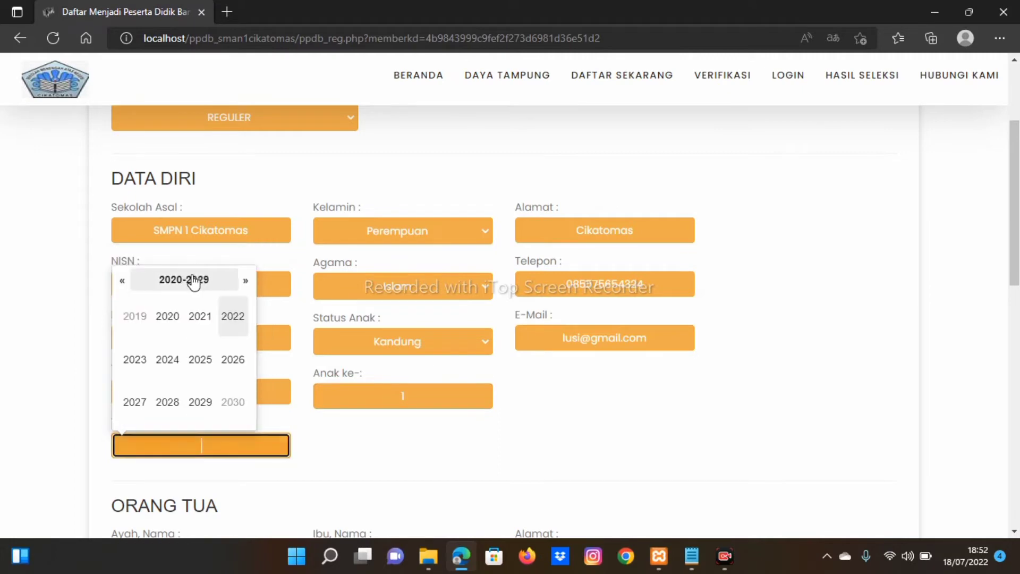
click(194, 282)
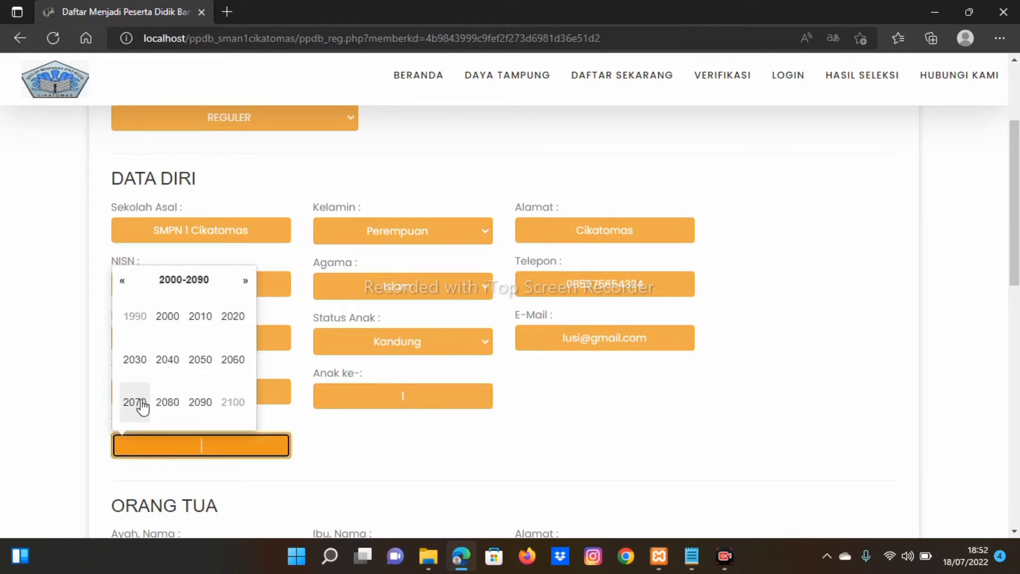
click(167, 333)
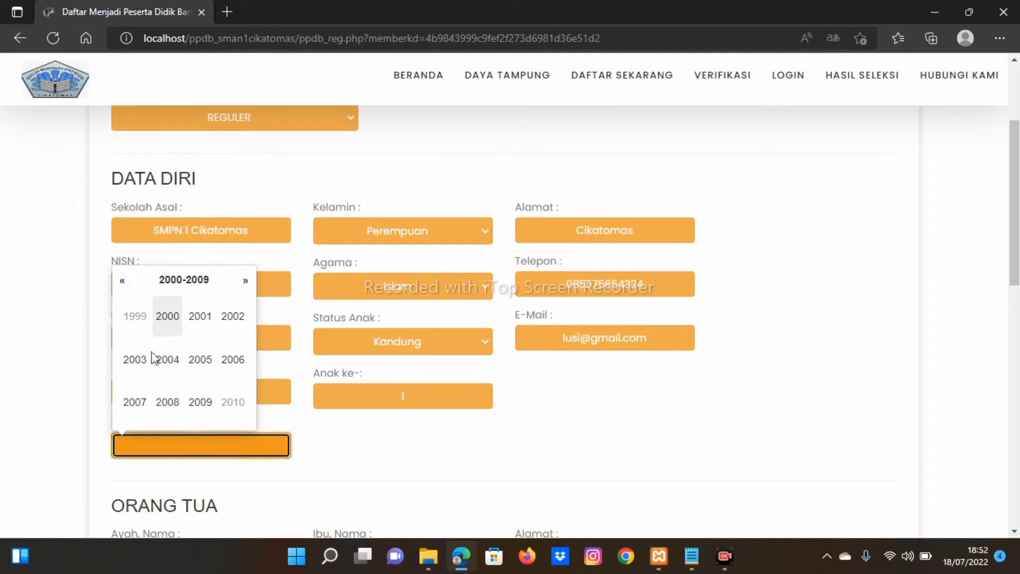
click(140, 411)
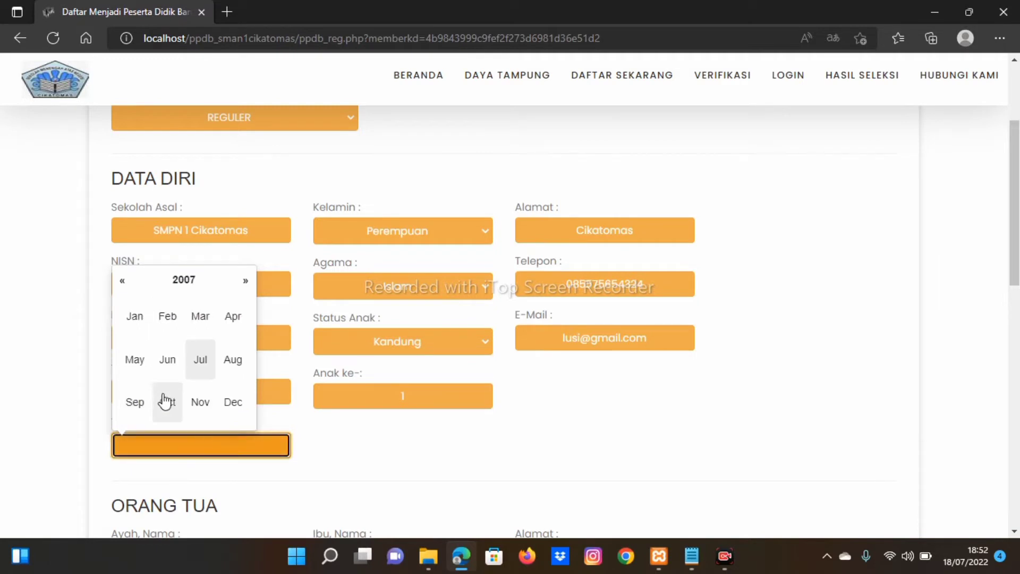
click(205, 408)
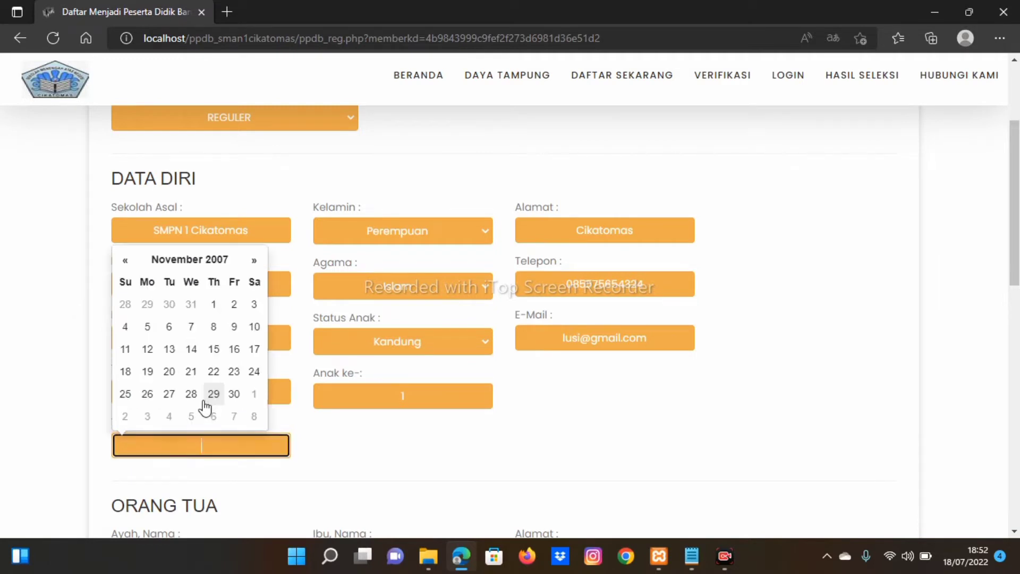
click(192, 329)
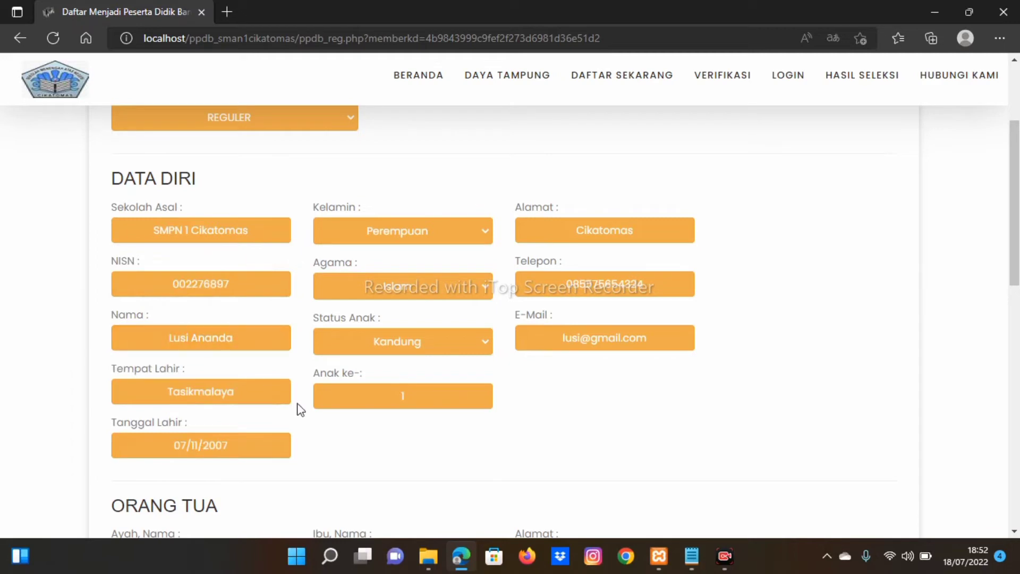
Step: Enter the father's and mother's names and the parents' address Cikatomas
scroll(297, 410, down, 2)
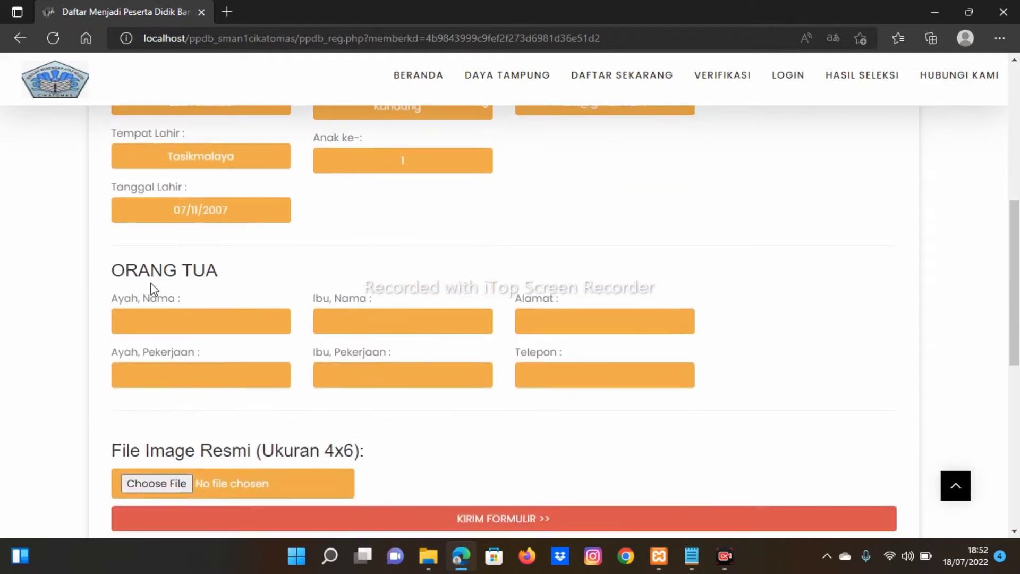
click(147, 329)
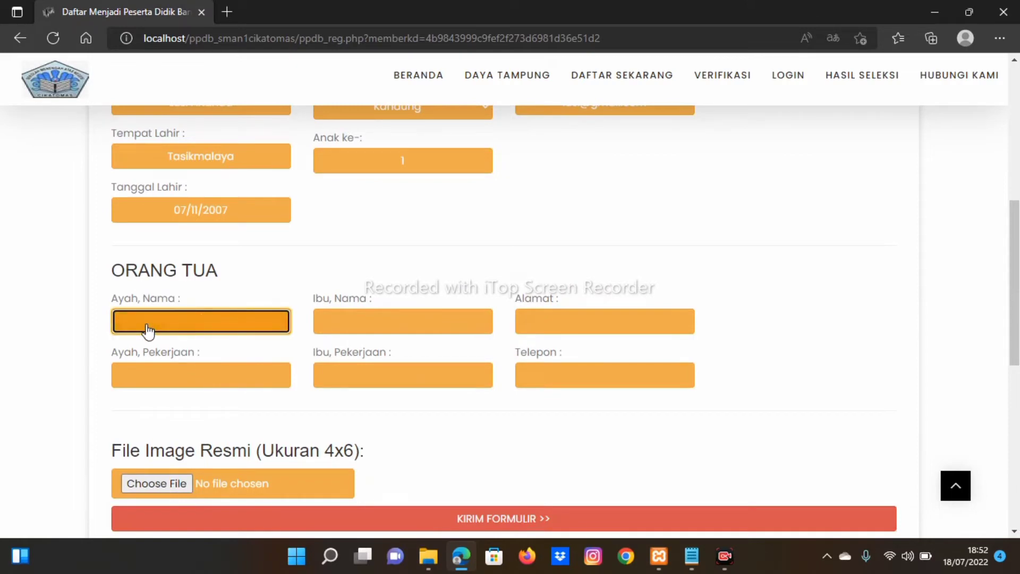
click(352, 324)
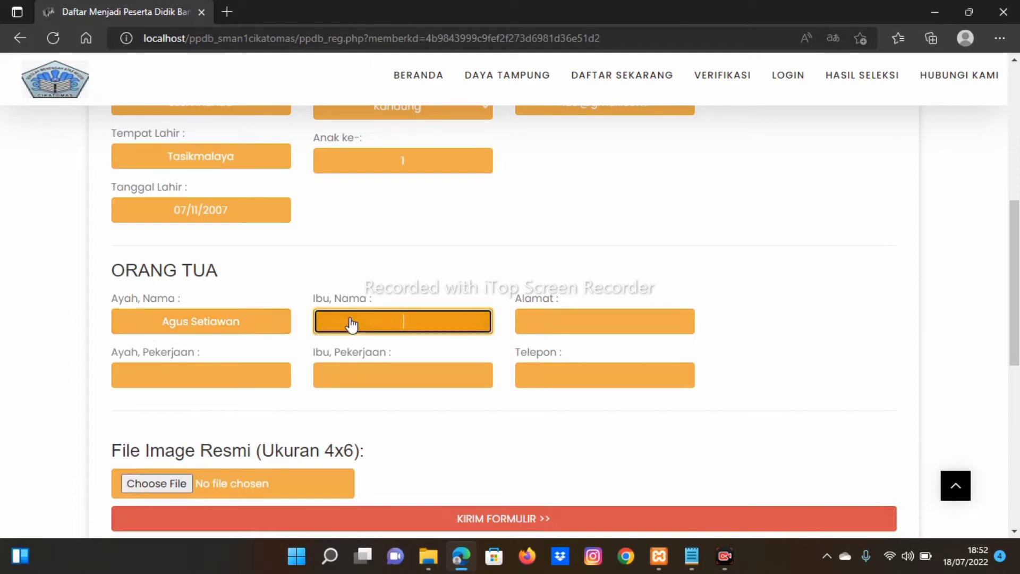
text(Sima)
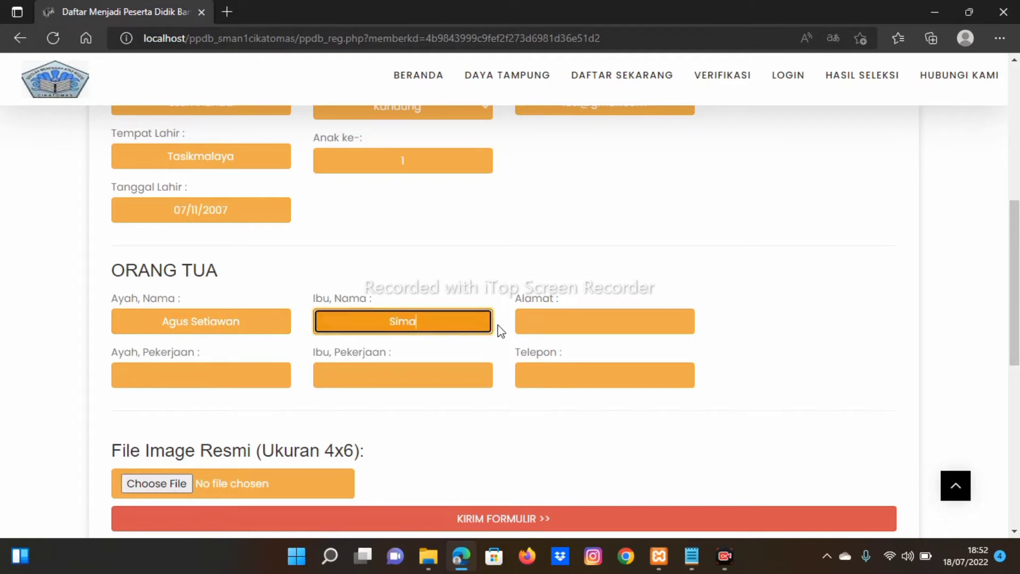
click(550, 319)
text(Ci)
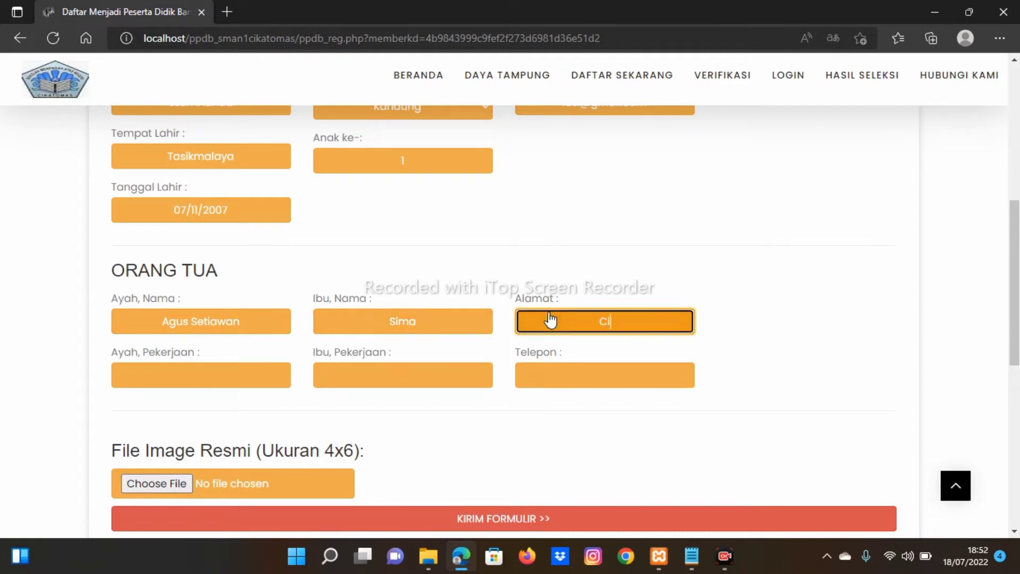
text(katomas)
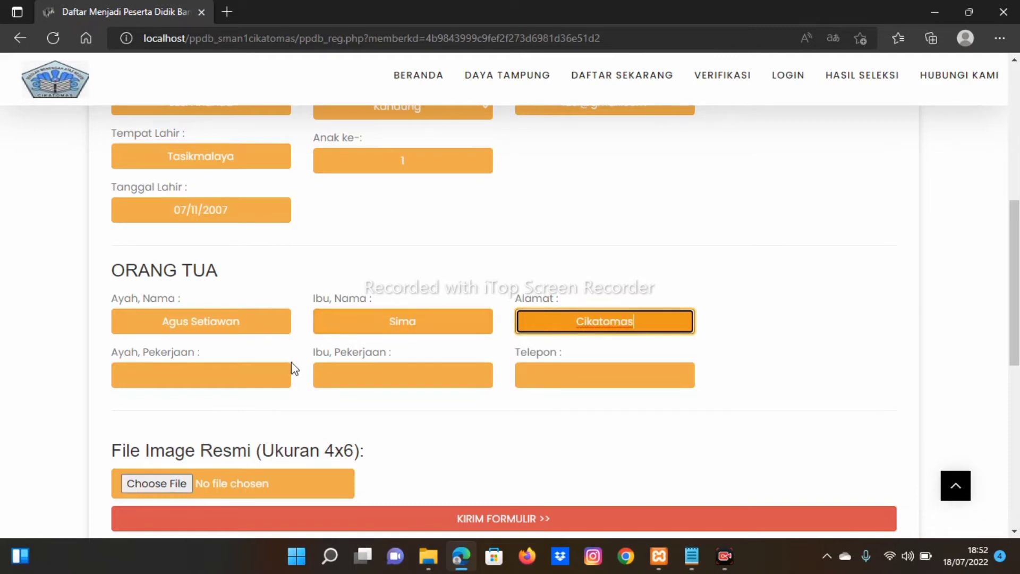
Step: Set occupations Wiraswasta (father) and Ibu Rumah Tangga (mother), and enter the parents' phone number
click(262, 375)
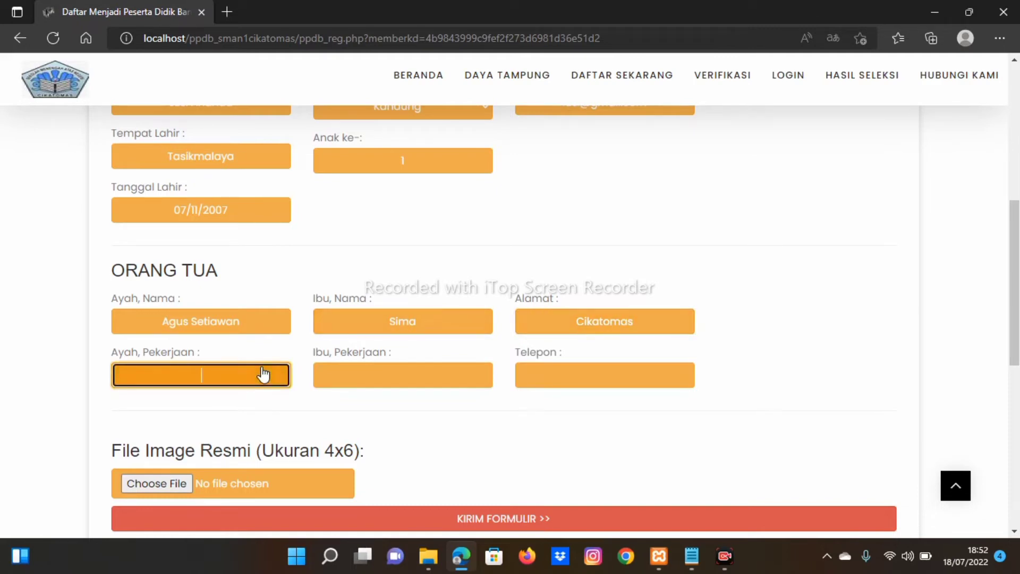
text(Wiraswasta)
click(332, 381)
text(I)
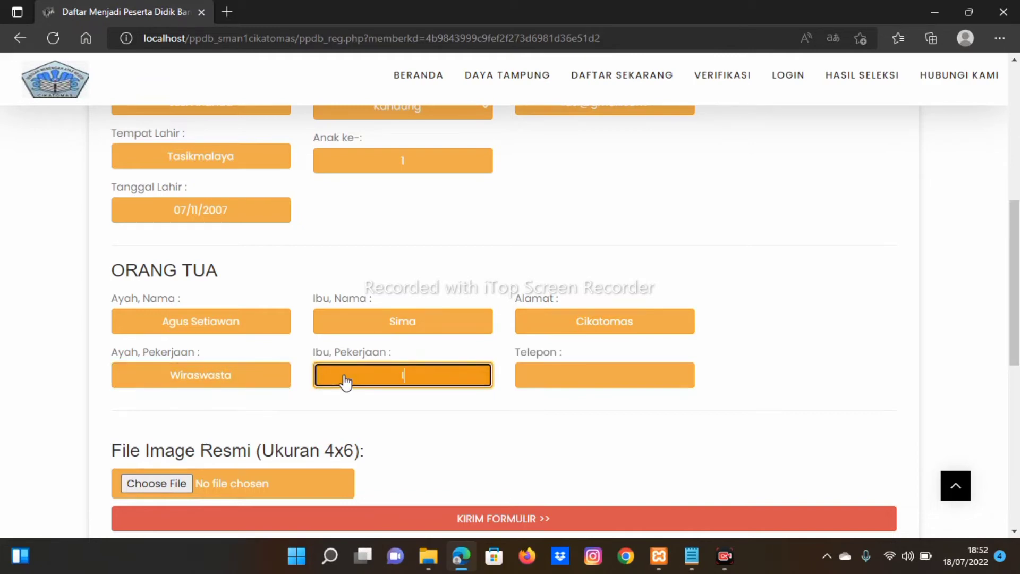
text(bu Rumah Tan)
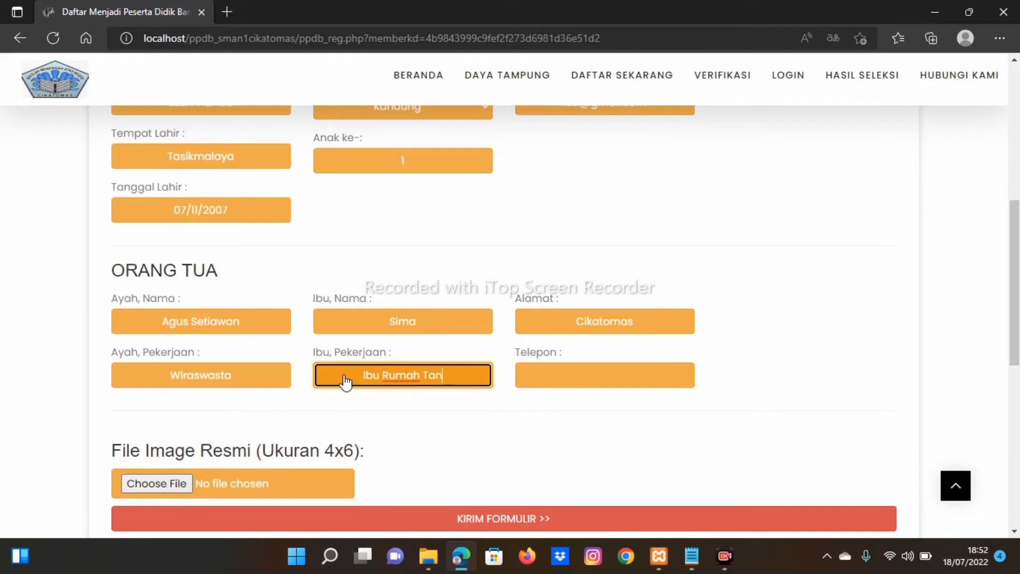
text(gga)
click(536, 387)
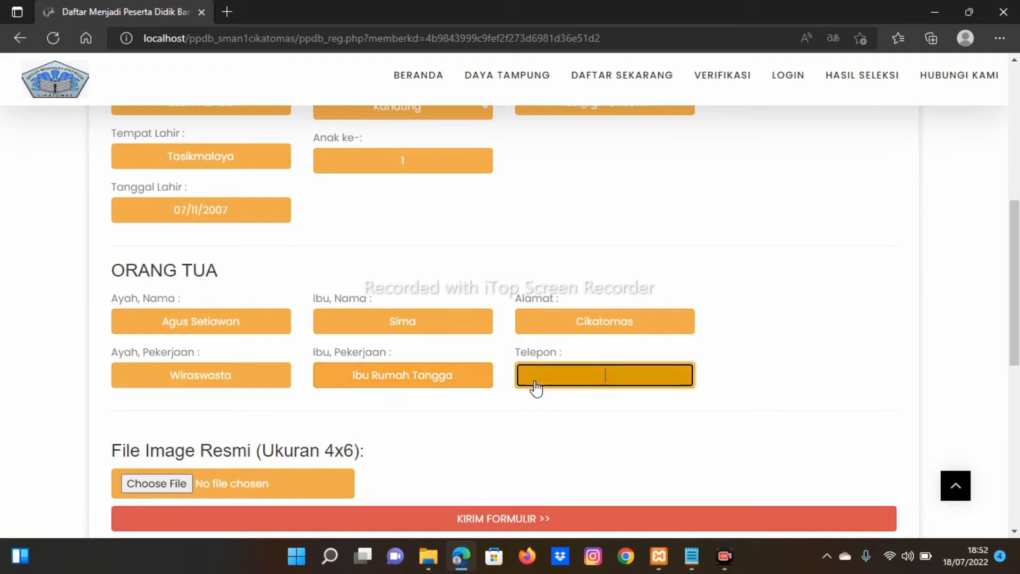
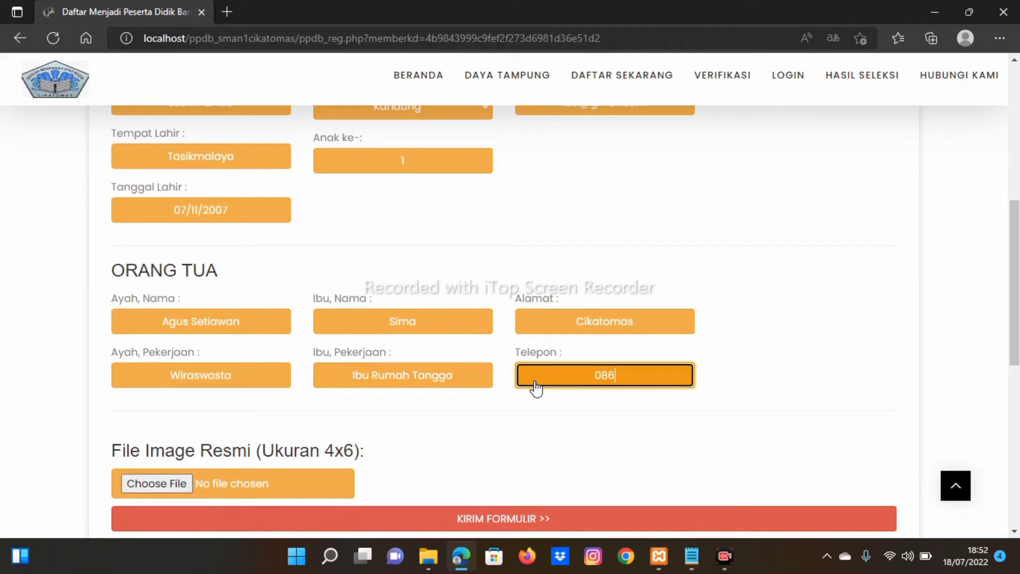
scroll(536, 388, down, 1)
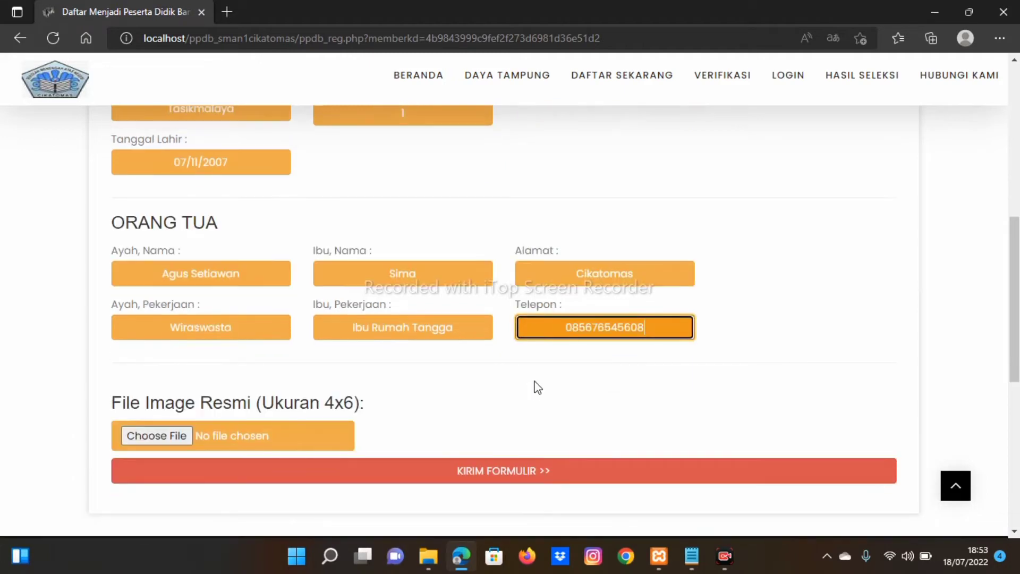
scroll(358, 337, down, 1)
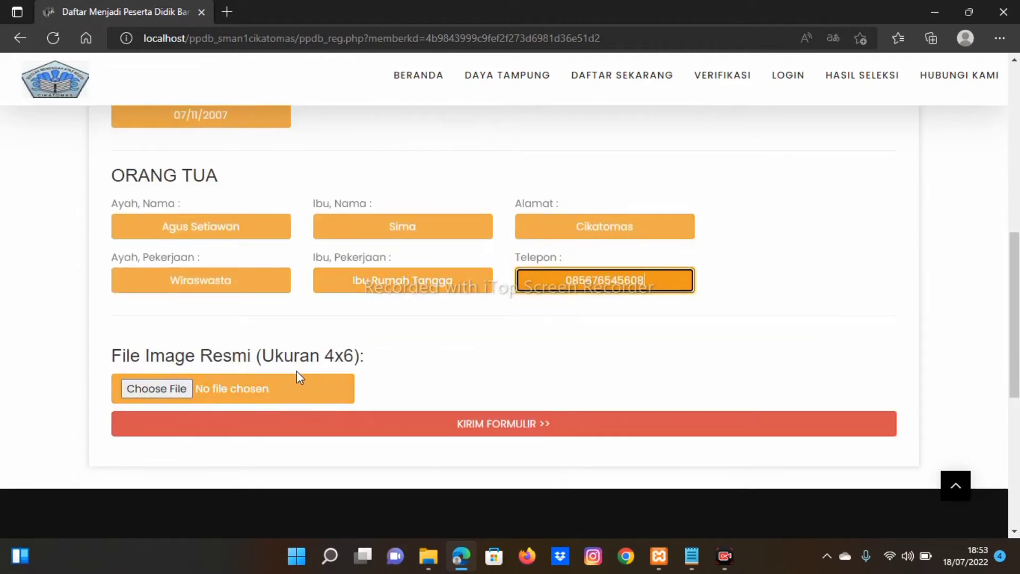
Step: Attach poto formal.jpg as the File Image Resmi and check its preview
click(162, 388)
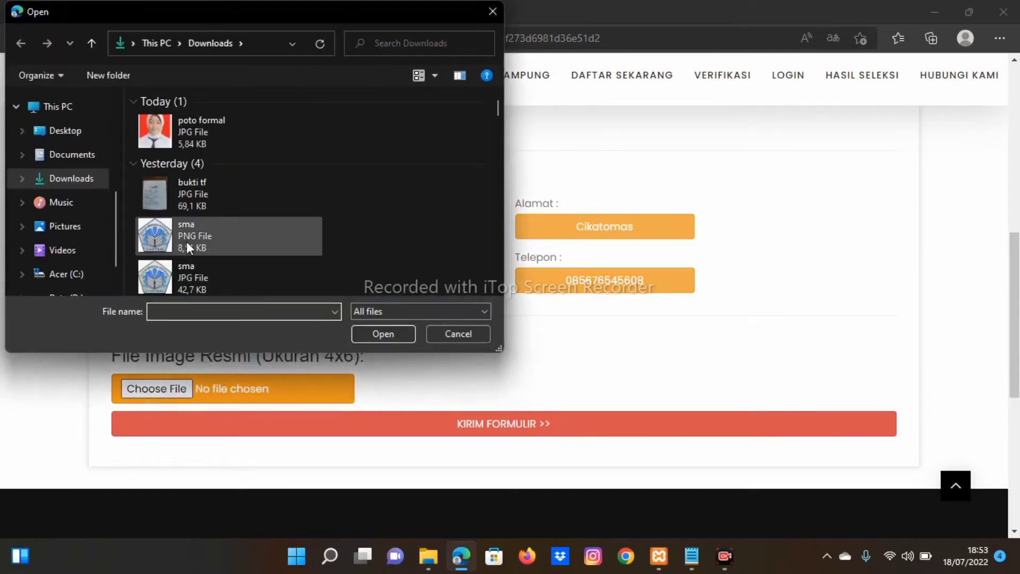
click(205, 130)
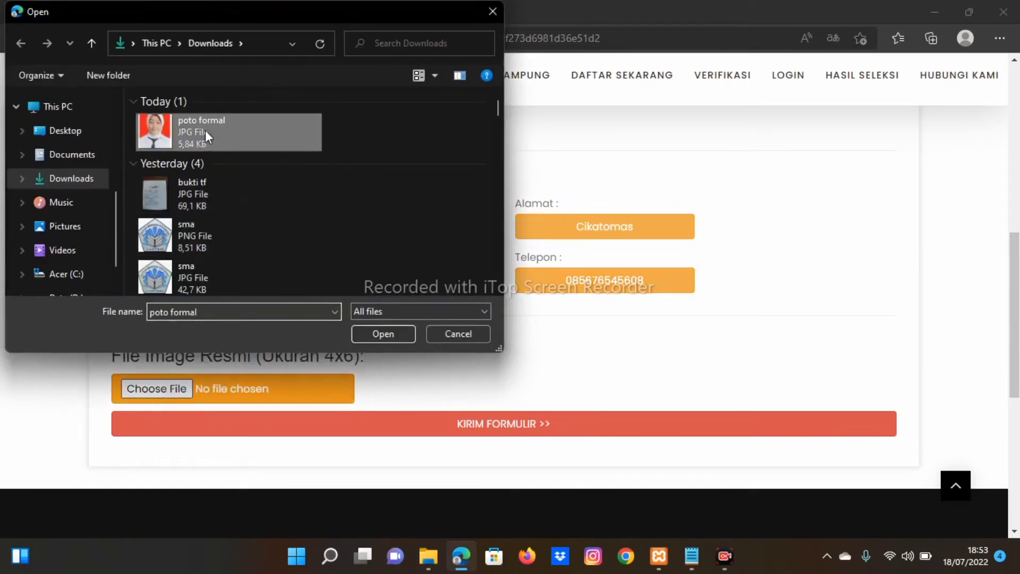
click(401, 333)
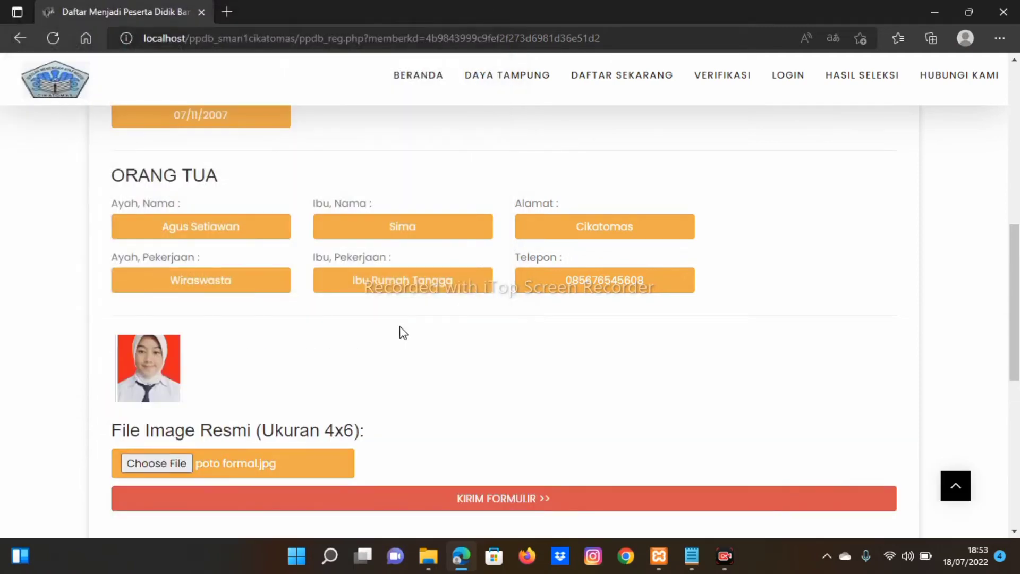
scroll(403, 333, down, 2)
scroll(401, 333, up, 6)
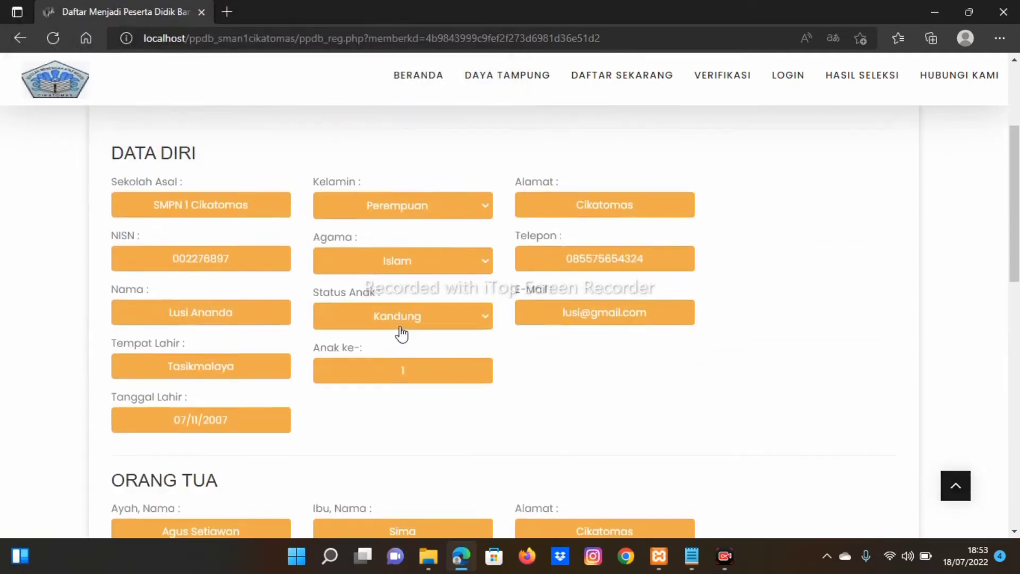
scroll(402, 333, up, 2)
scroll(401, 333, down, 6)
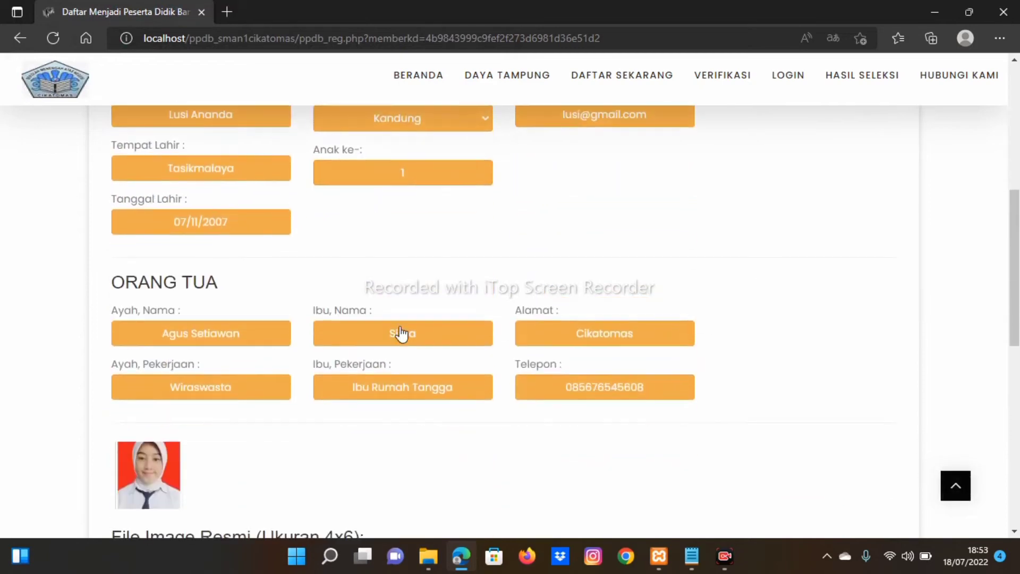
scroll(402, 332, down, 3)
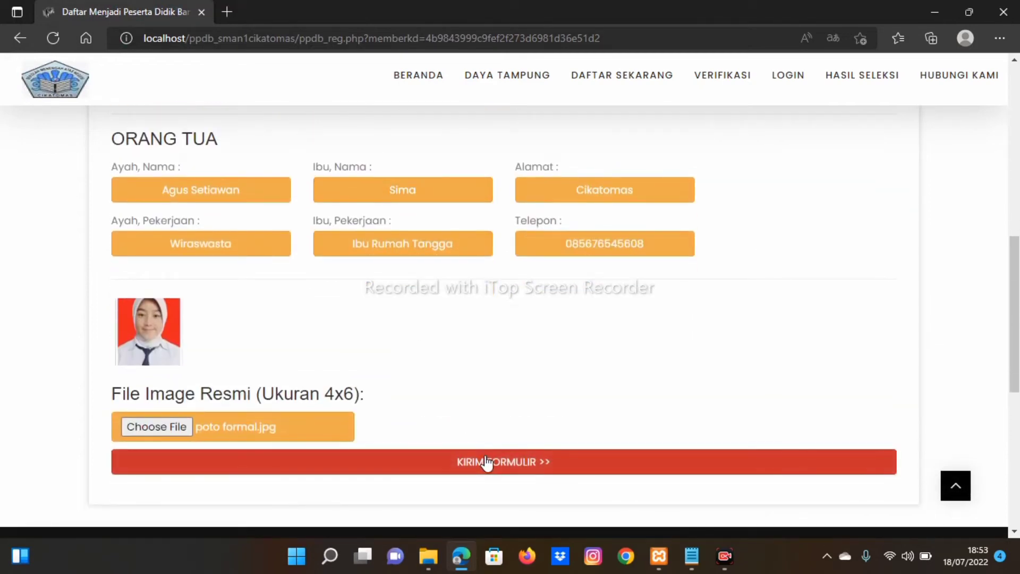
Step: Submit the form with KIRIM FORMULIR, dismiss Edge's popups, and select the issued login lines
click(494, 471)
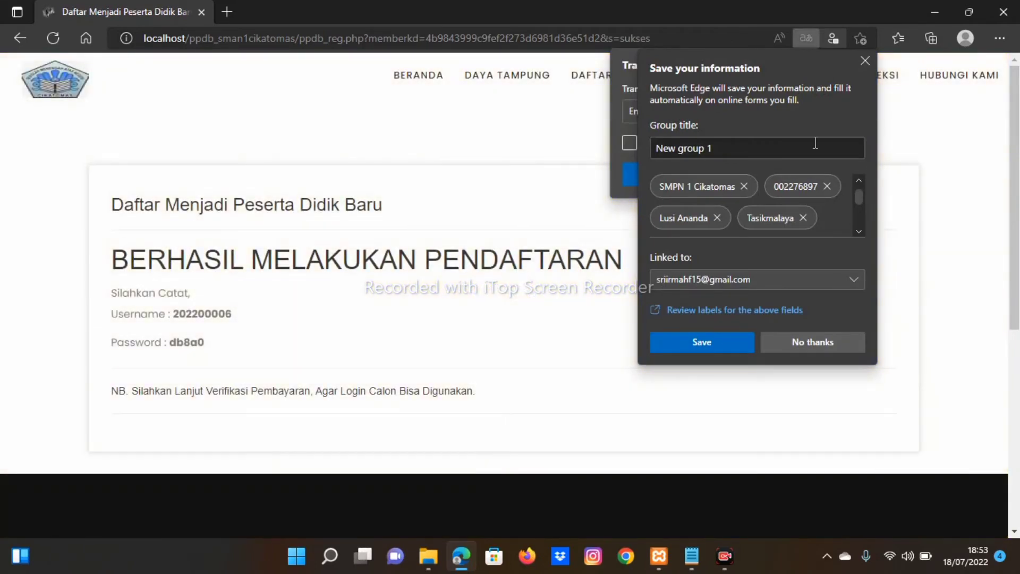
click(862, 58)
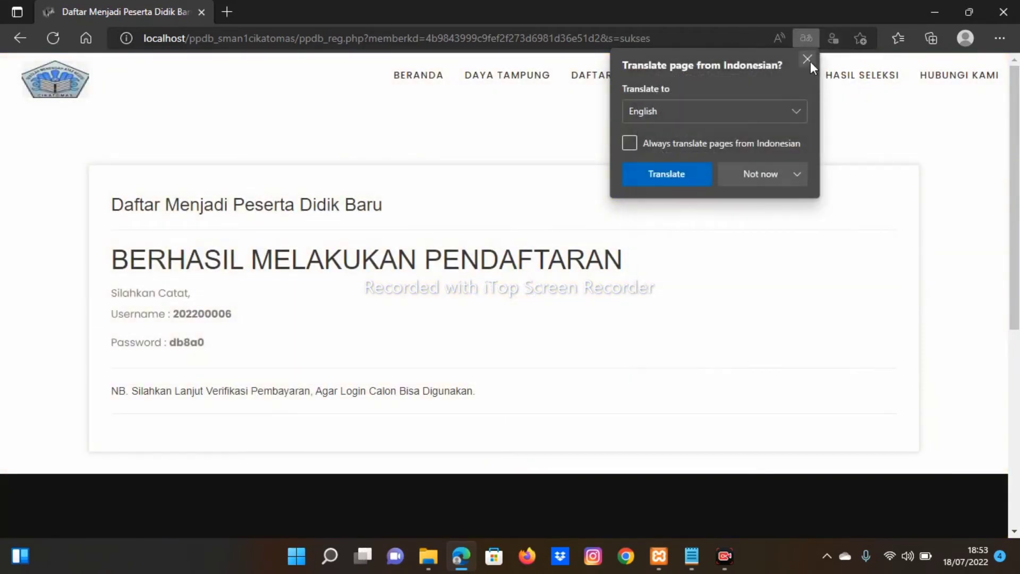
click(809, 61)
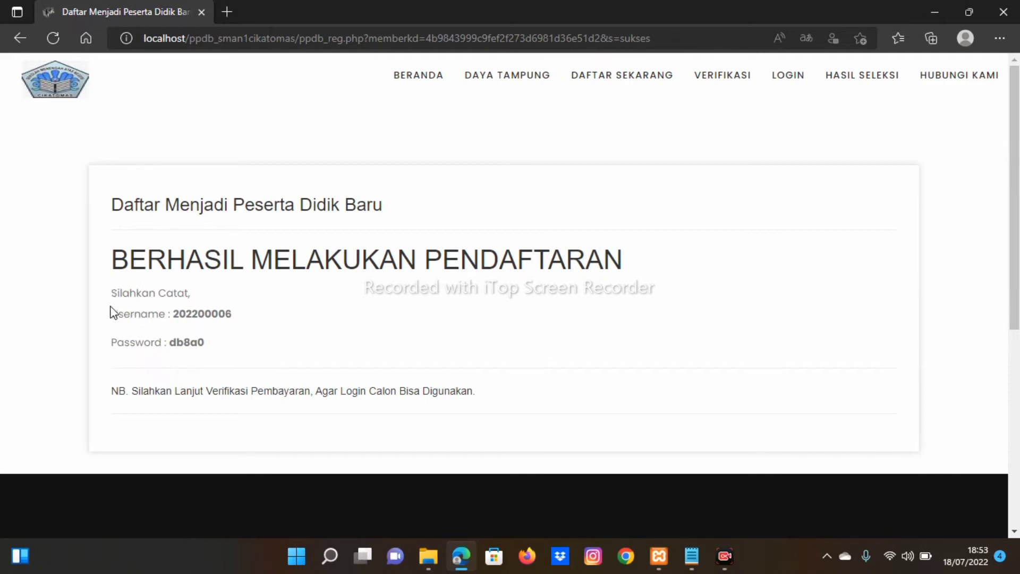
drag(112, 311, 216, 349)
key(ctrl+c)
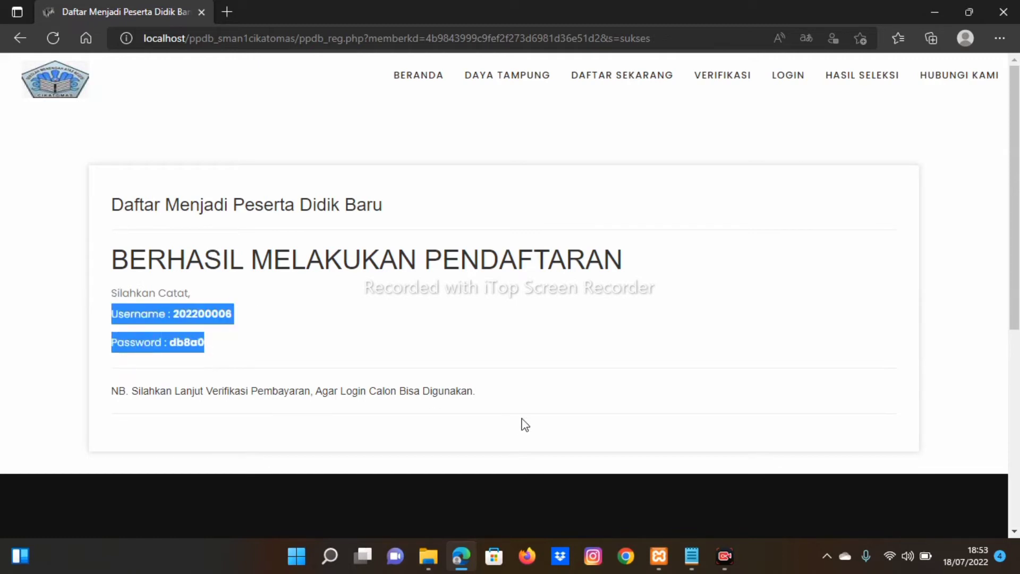
Step: Paste the issued username and password into a blank Notepad note, then minimize it
click(692, 556)
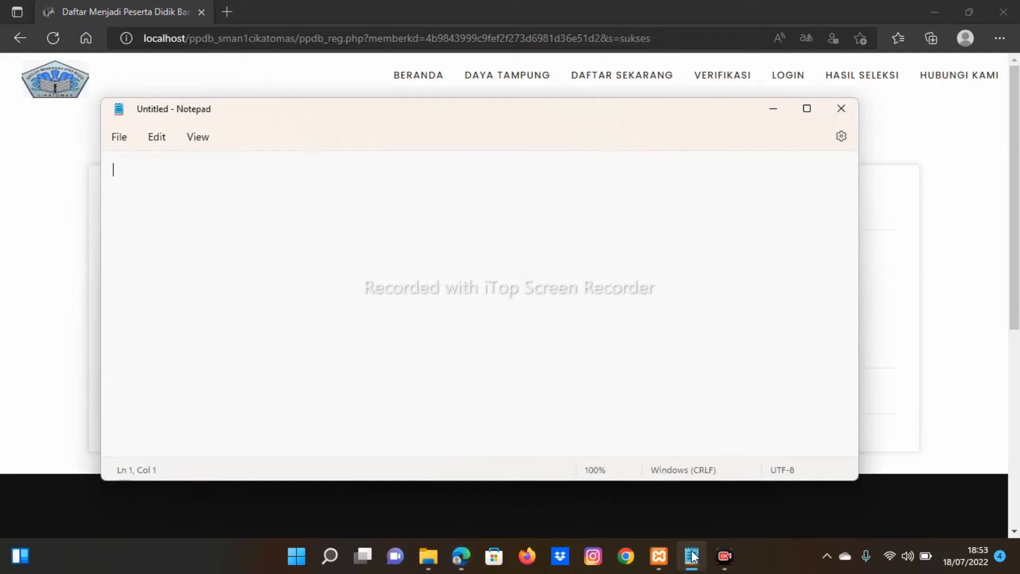
key(ctrl+v)
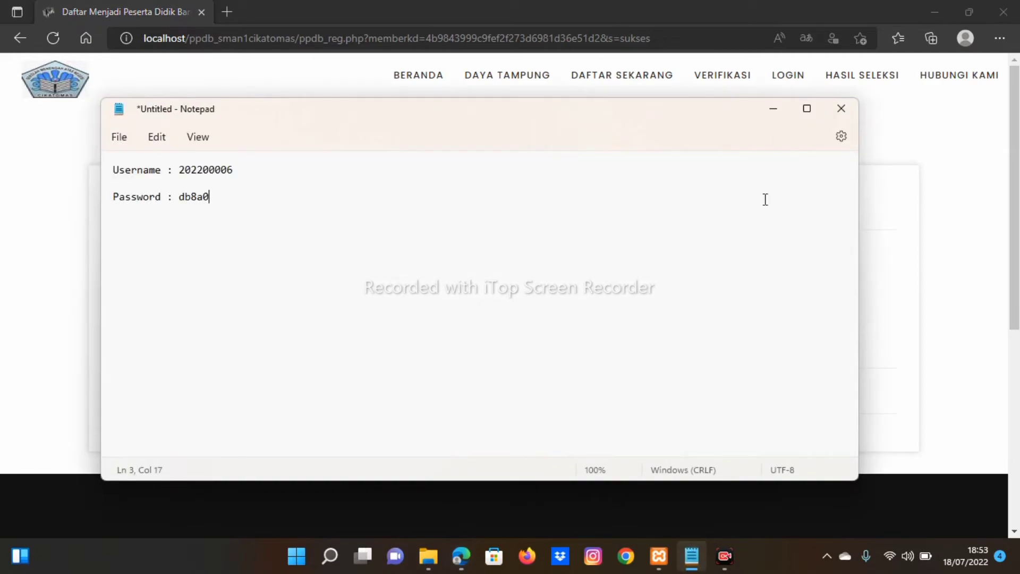
click(773, 112)
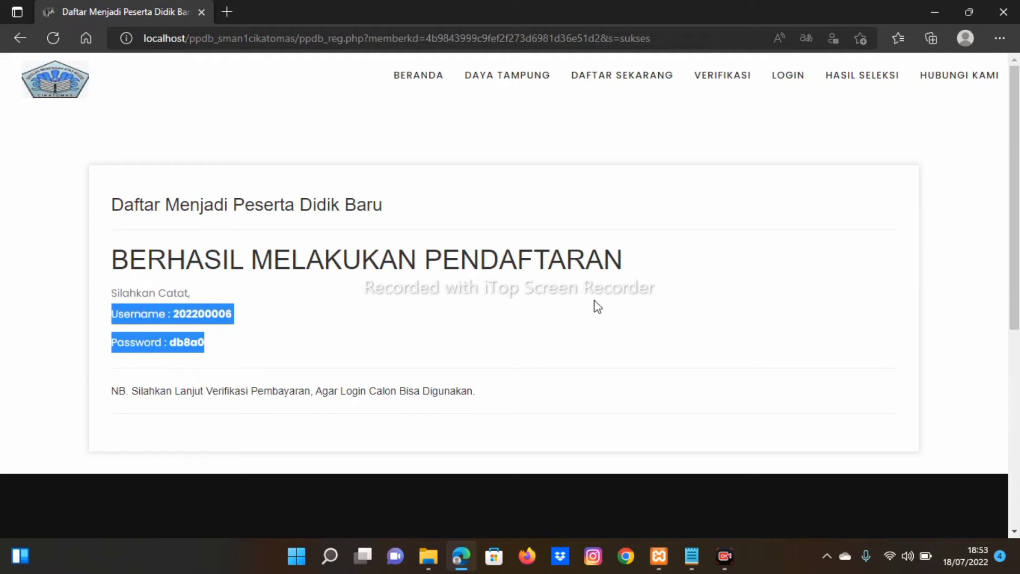
Step: On the VERIFIKASI page, copy the issued username and password from Notepad into the login fields
click(723, 84)
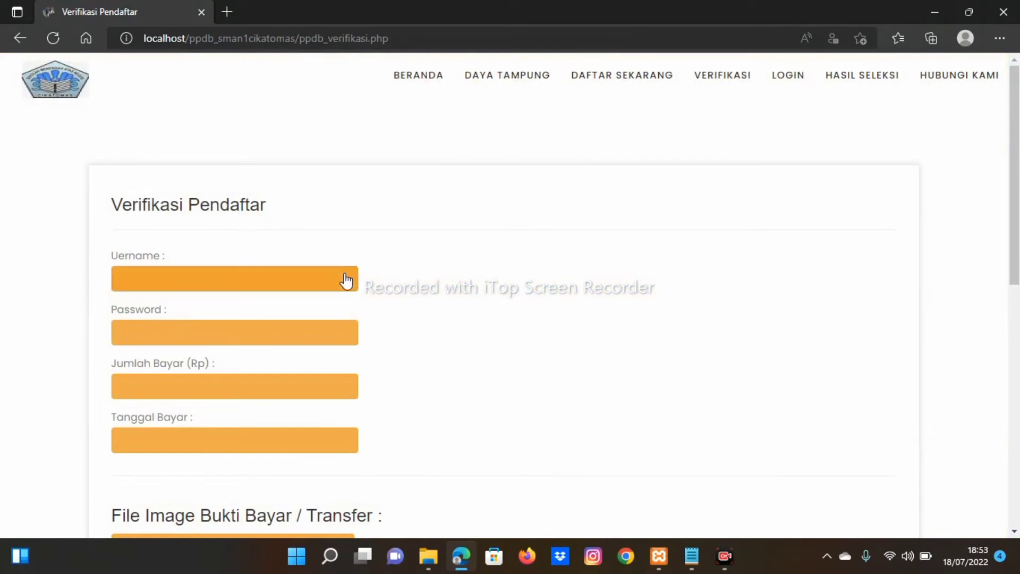
click(275, 290)
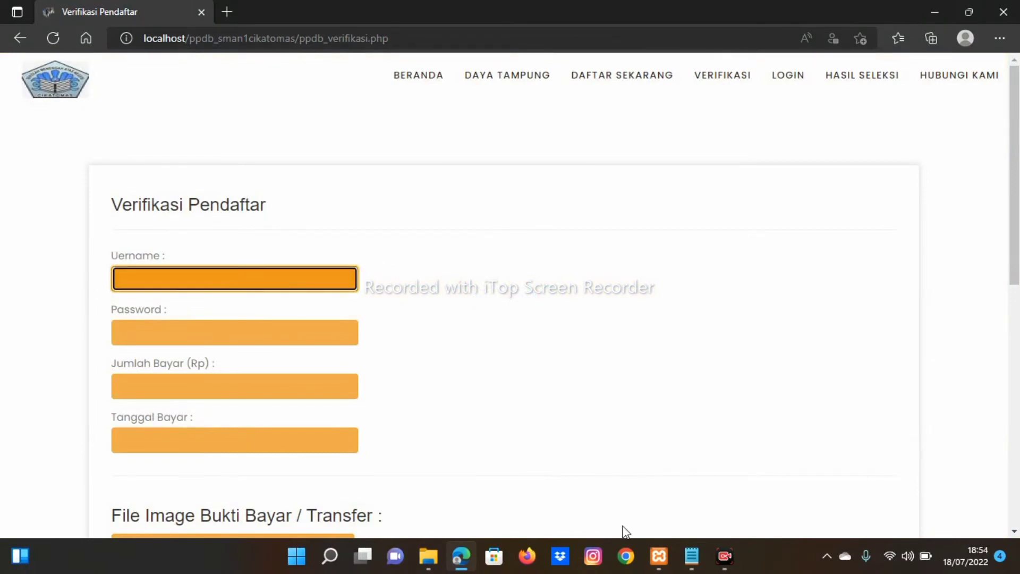
click(692, 556)
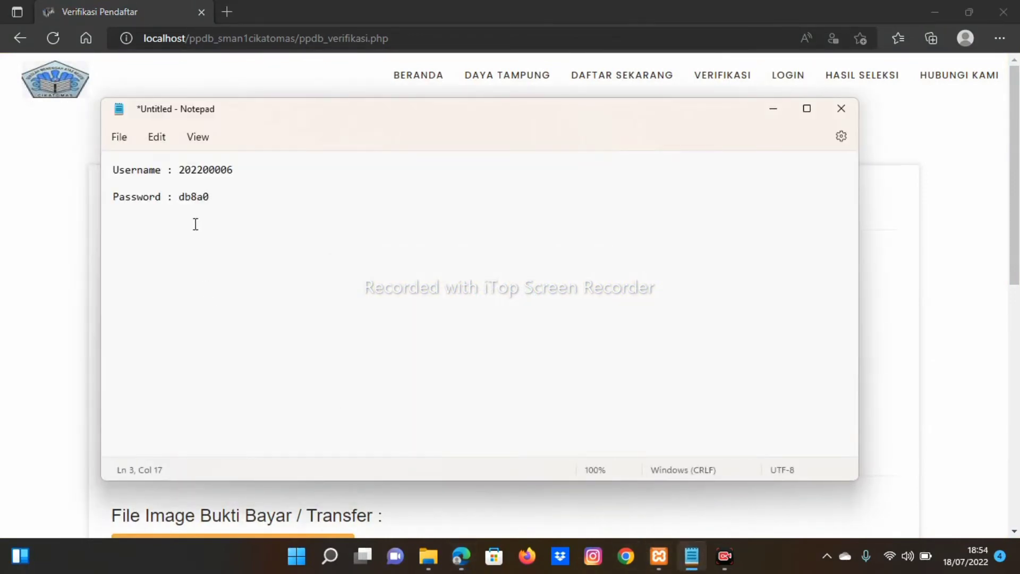
drag(180, 173, 240, 178)
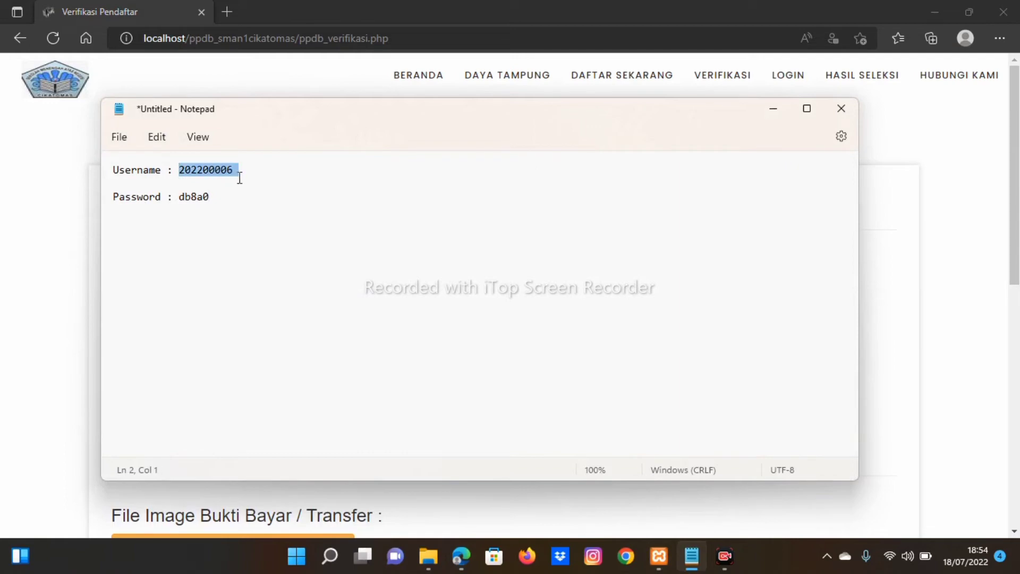
click(773, 110)
text(202200006)
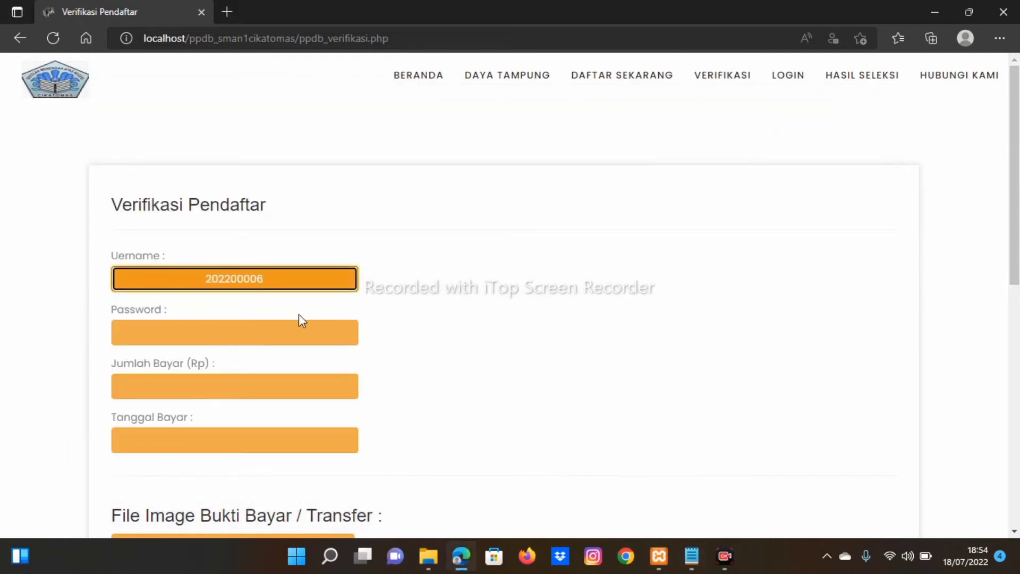
click(296, 330)
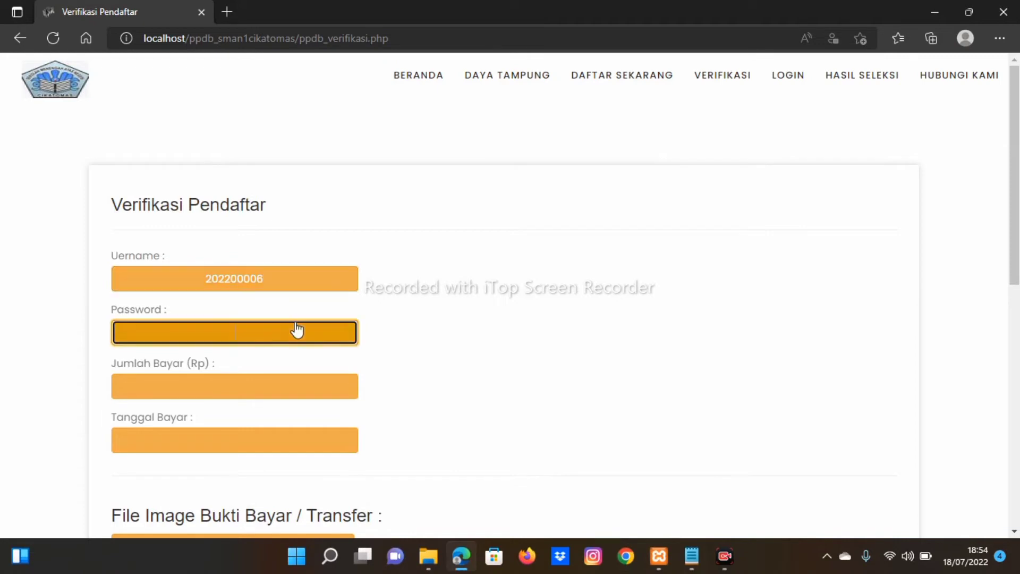
click(692, 563)
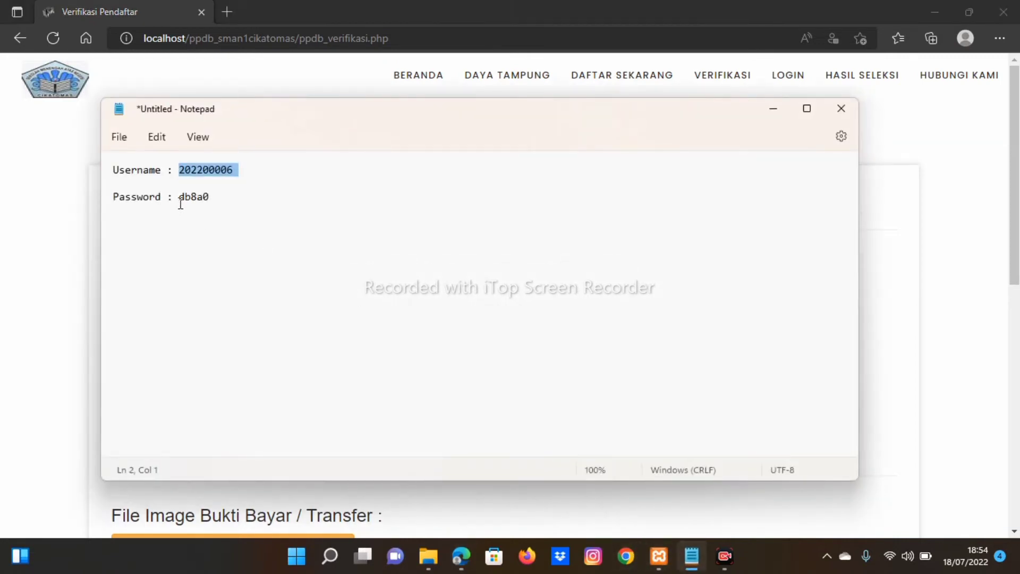
drag(179, 198, 220, 210)
key(ctrl+c)
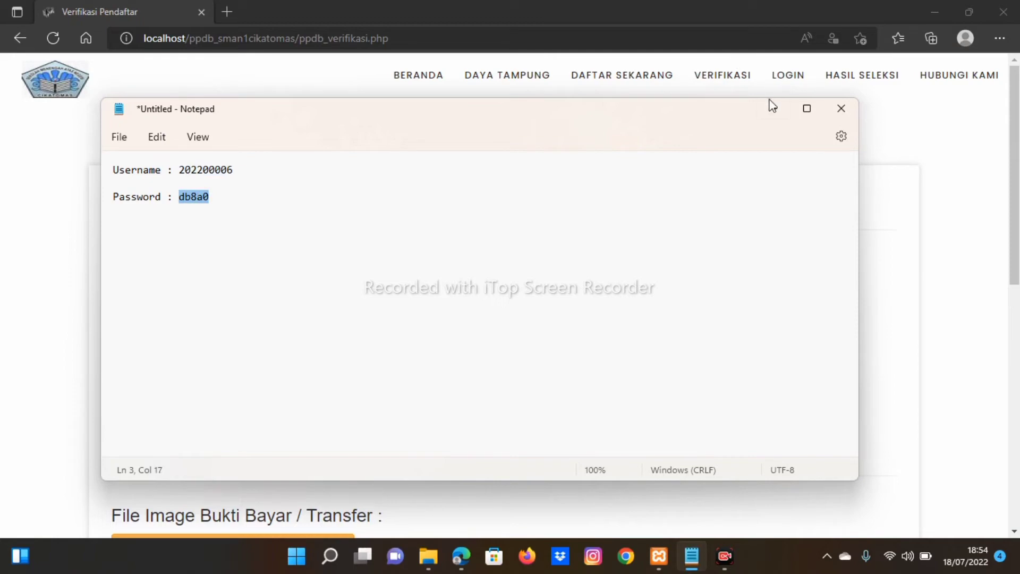
click(772, 109)
key(ctrl+v)
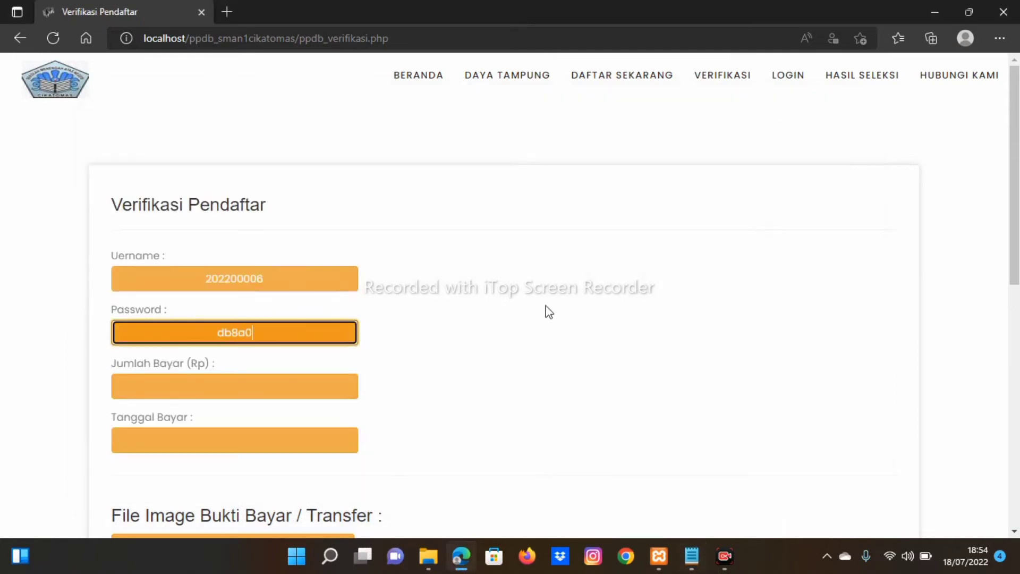
Step: Enter Jumlah Bayar 300.000 and Tanggal Bayar 18/07/2022
click(337, 391)
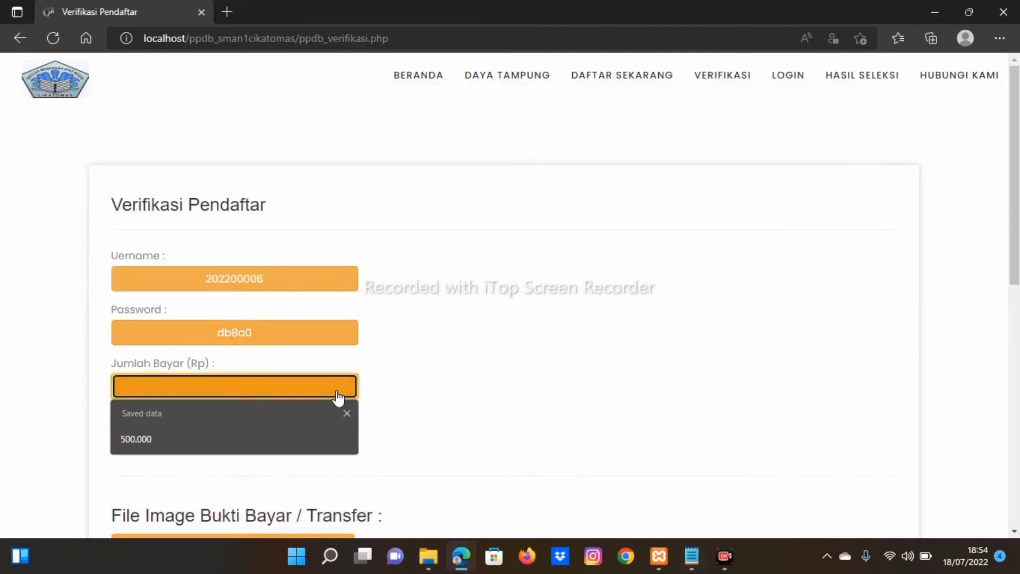
text(3)
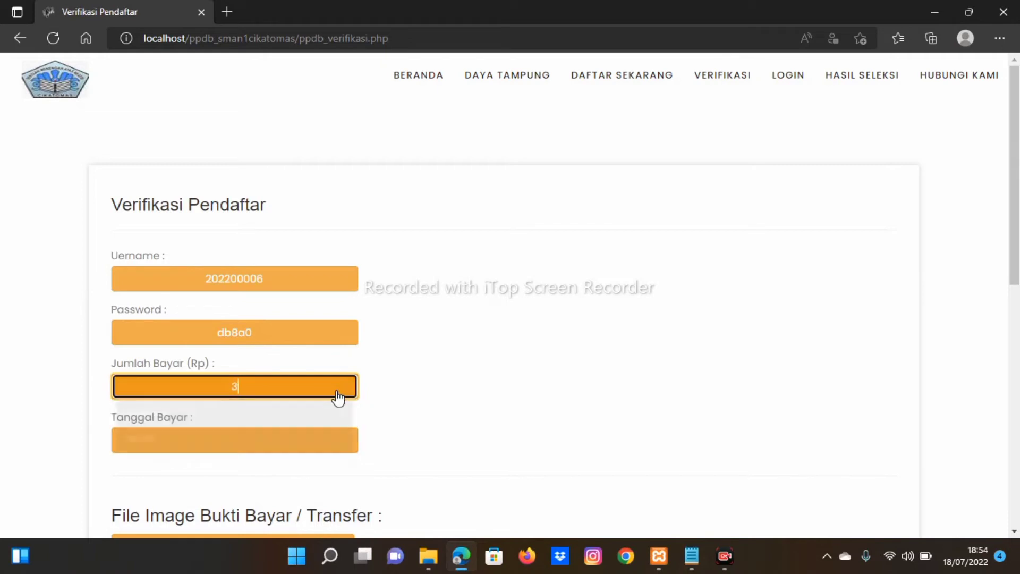
text(00.000)
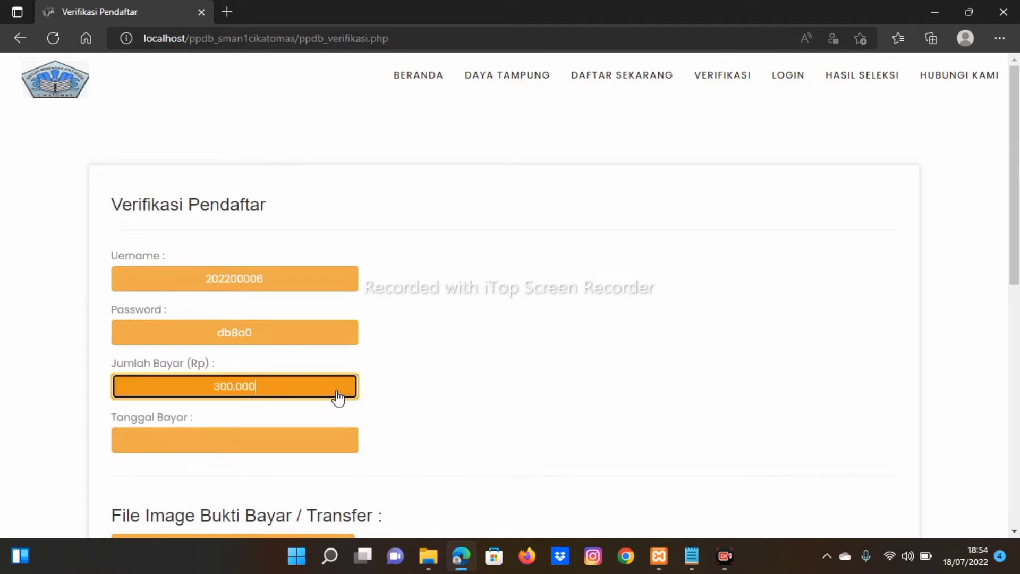
click(303, 445)
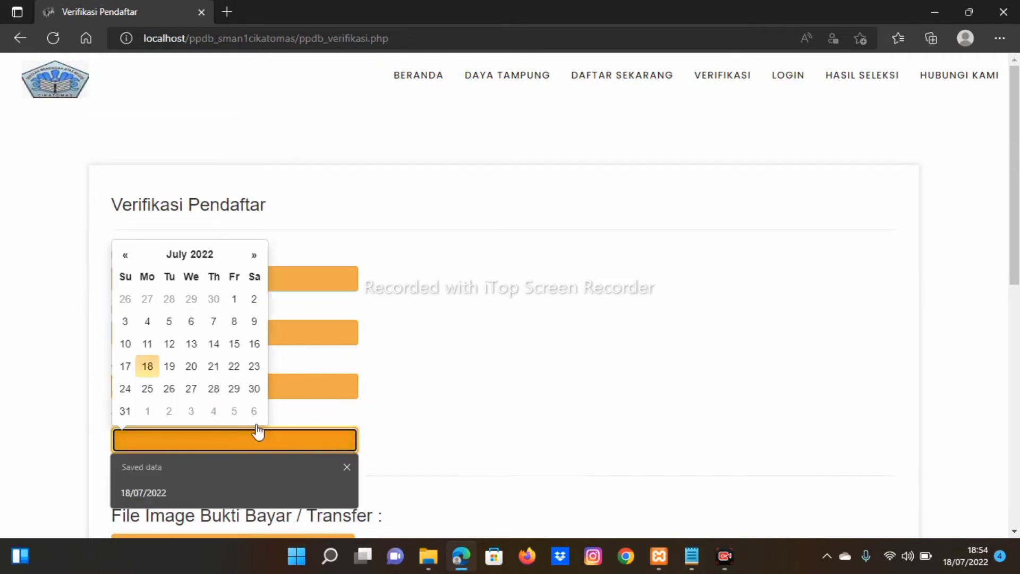
click(149, 367)
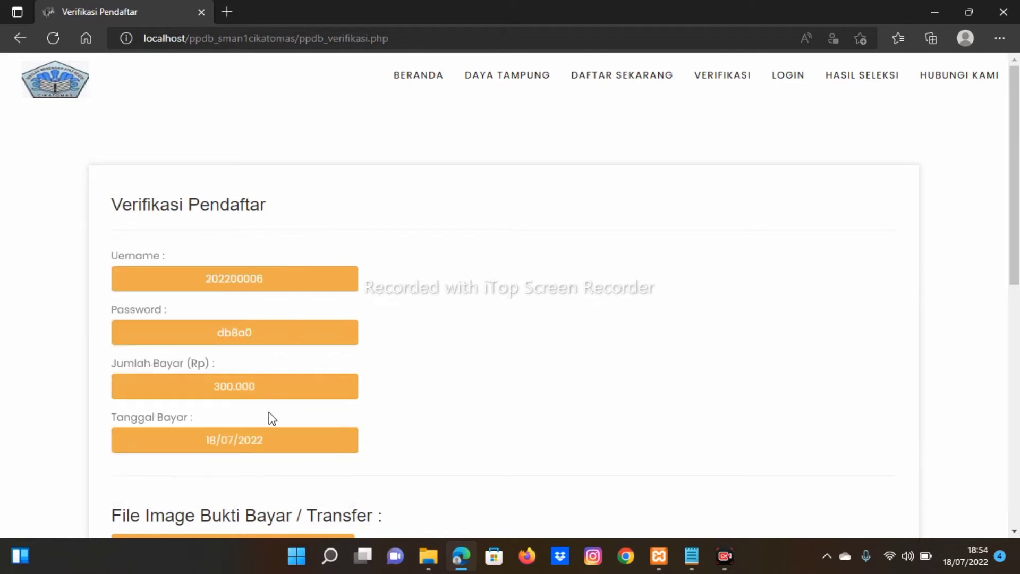
scroll(269, 413, down, 1)
scroll(269, 413, down, 1)
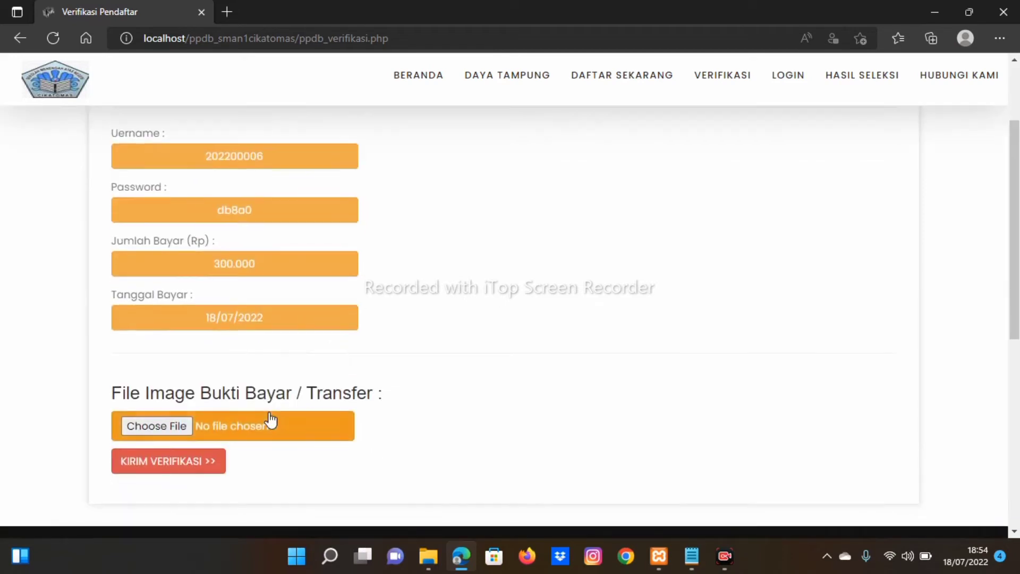
Step: Attach bukti tf.jpg as the transfer receipt and submit the payment verification
click(167, 425)
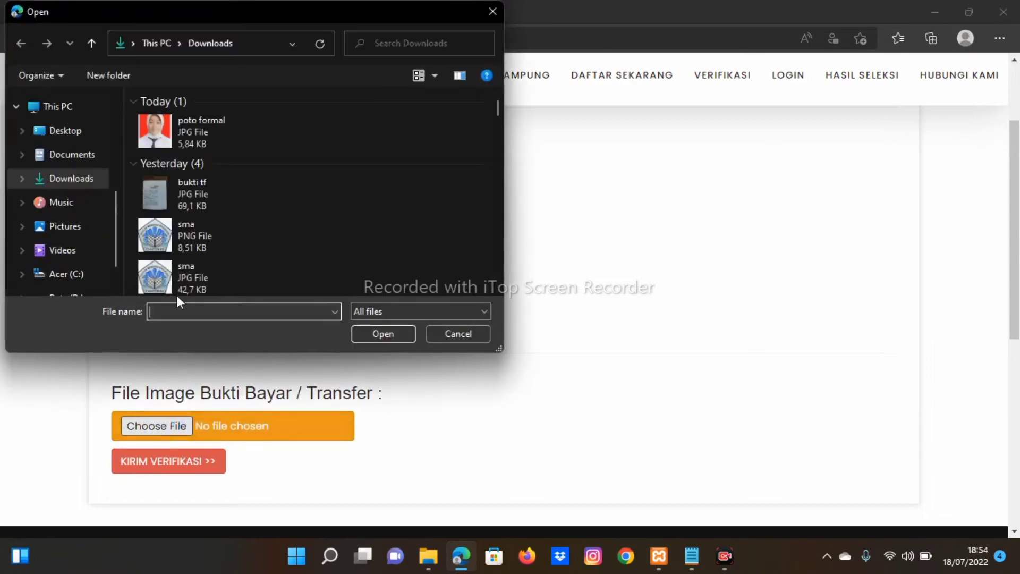
click(191, 206)
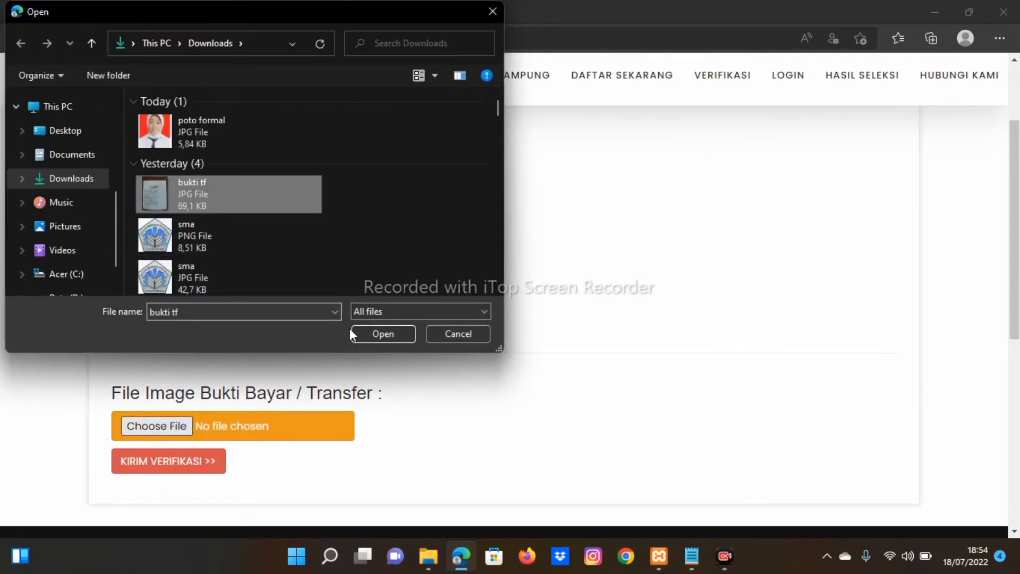
click(376, 336)
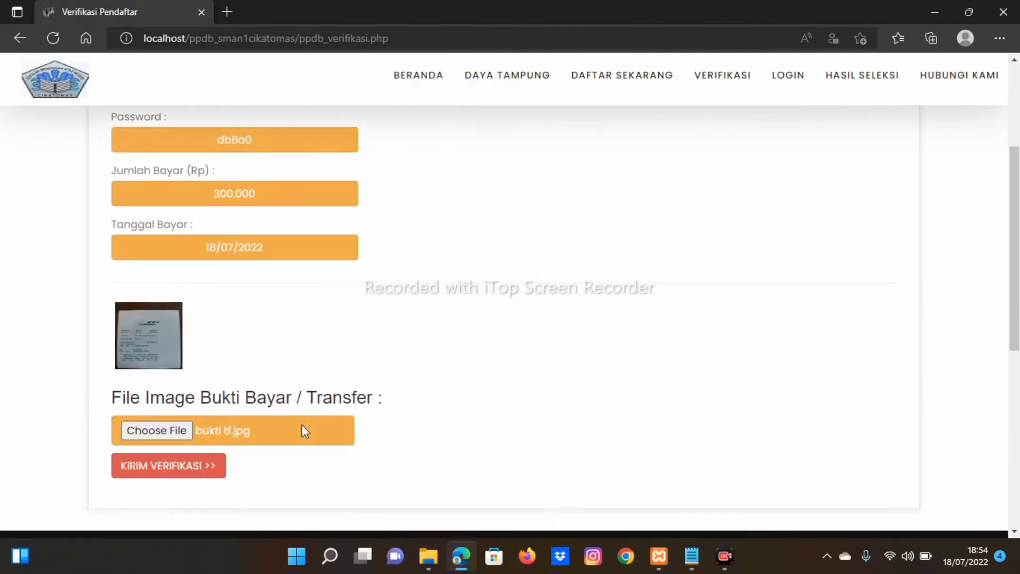
click(178, 466)
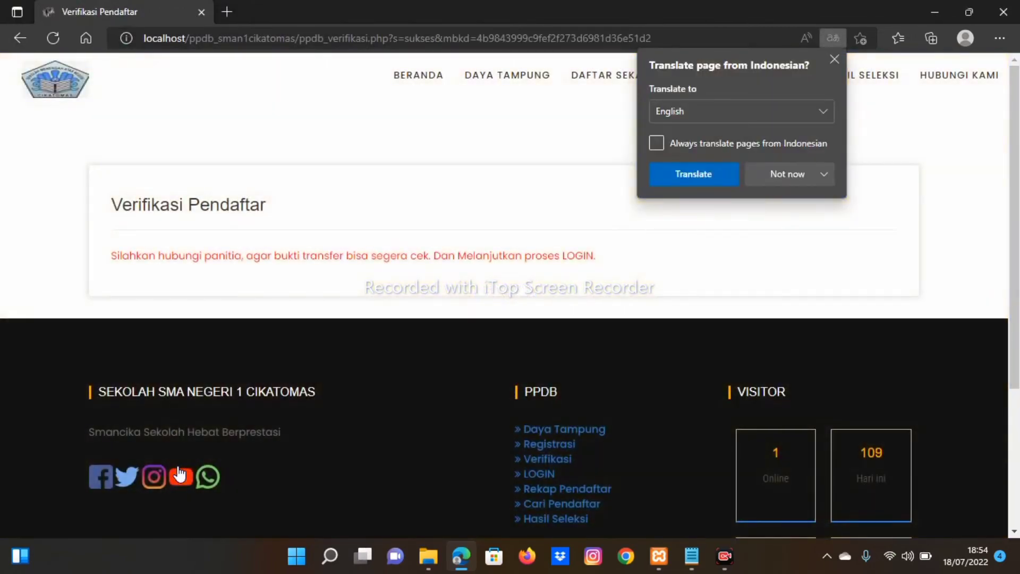
click(834, 59)
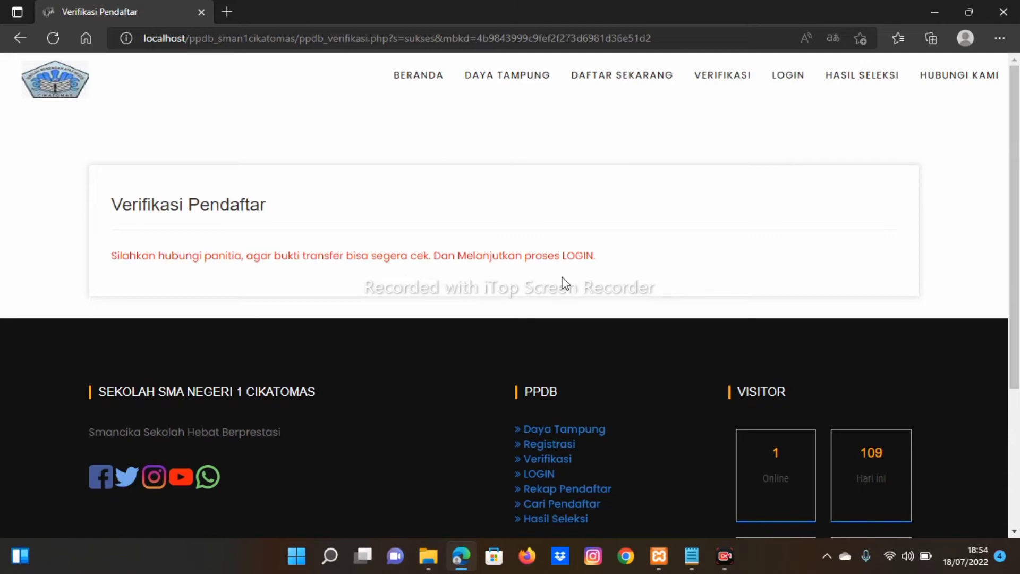
Step: Open localhost/phpmyadmin in a new tab
click(229, 14)
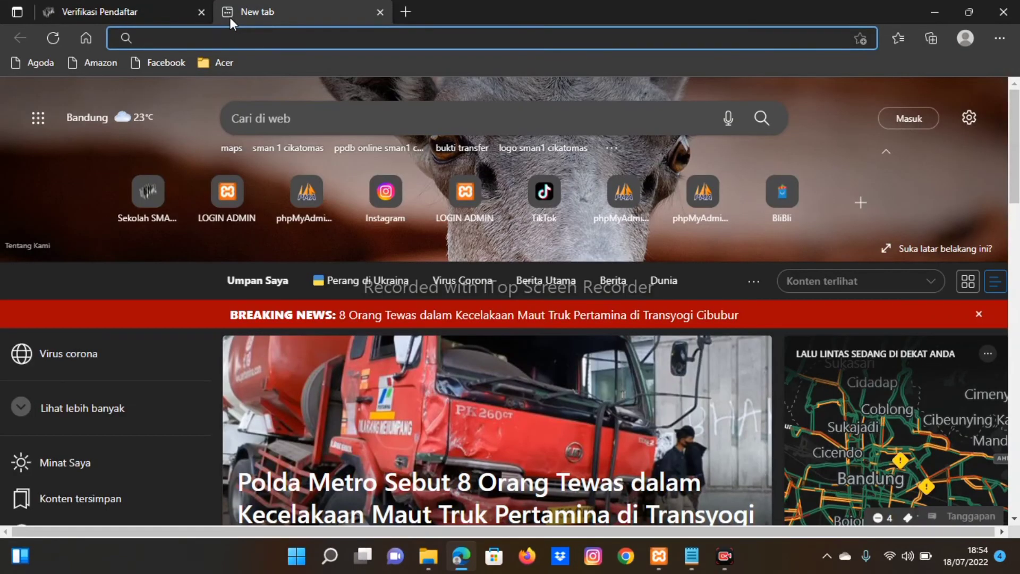
text(lo)
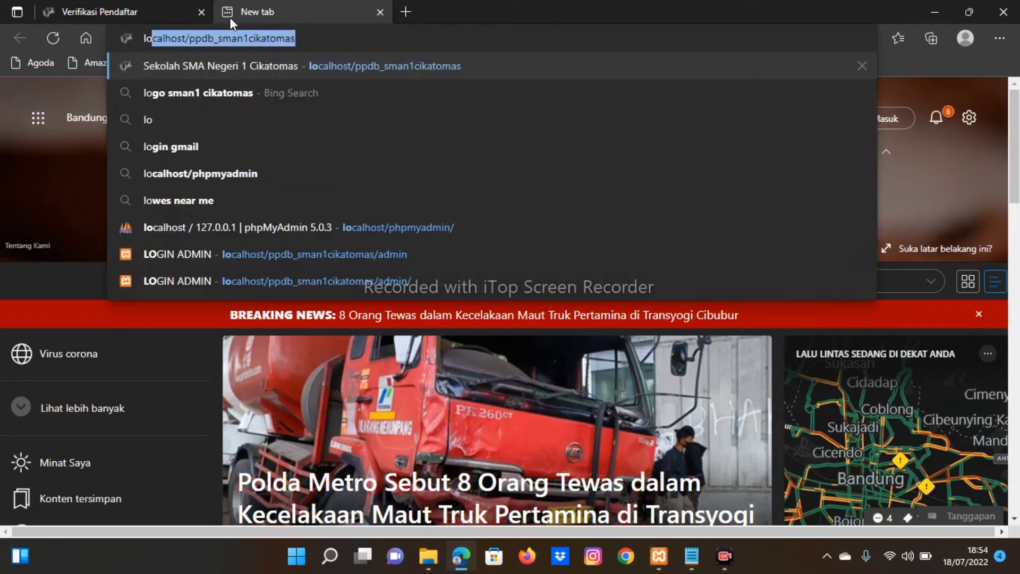
text(ca)
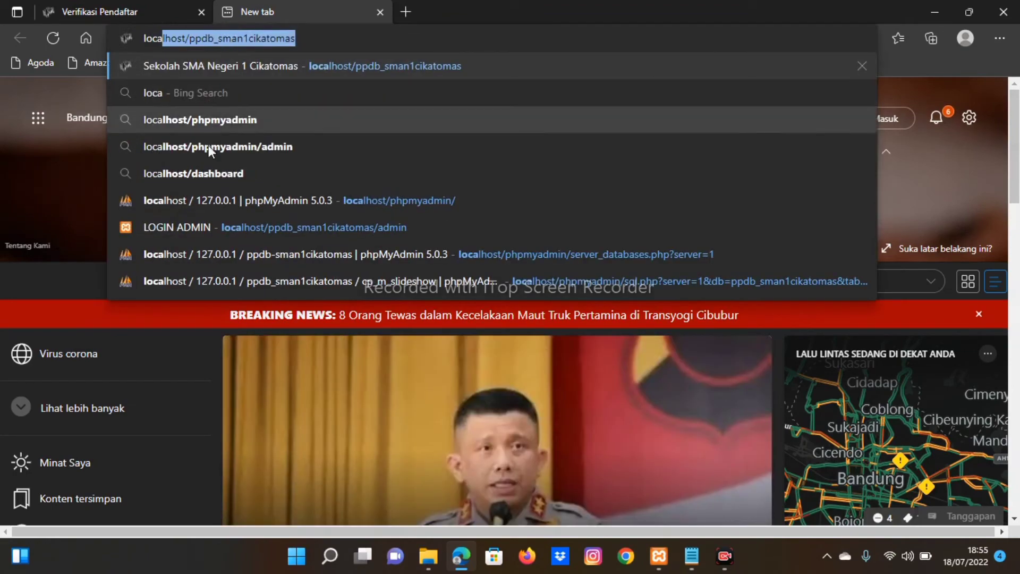
click(213, 203)
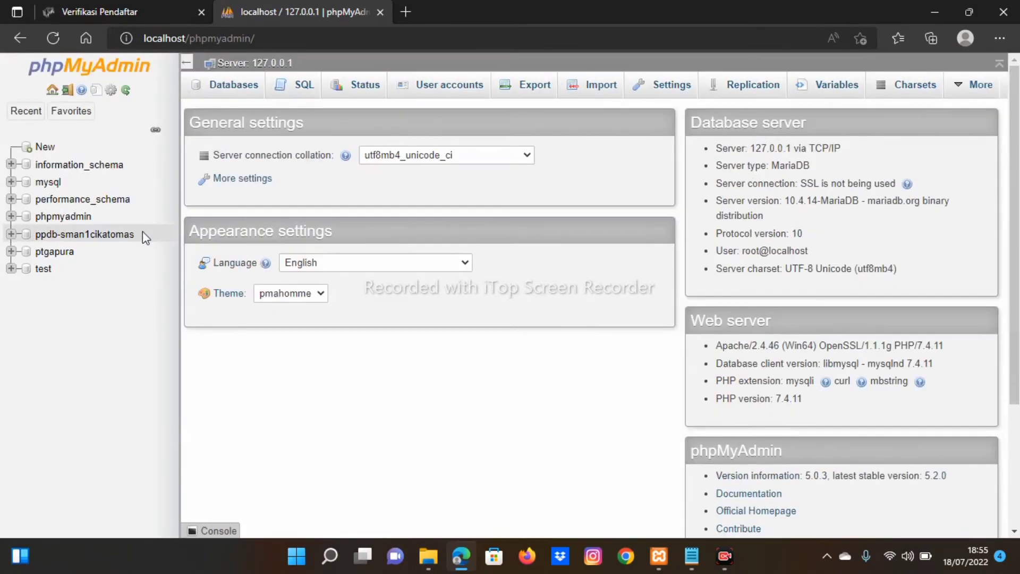
Step: Browse the psb_calon table's two applicant rows in the ppdb-sman1cikatomas database
click(91, 242)
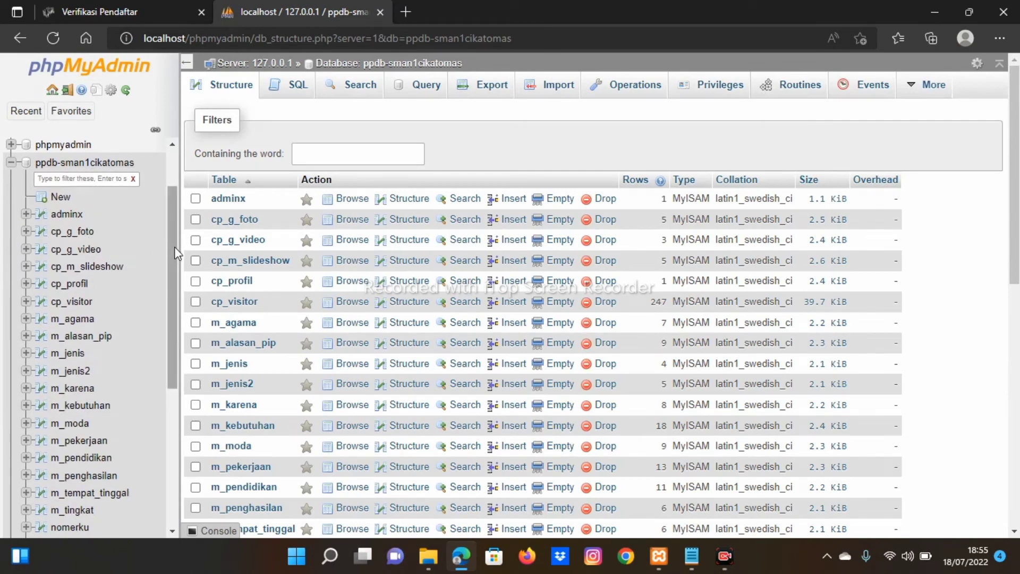
drag(175, 246, 168, 378)
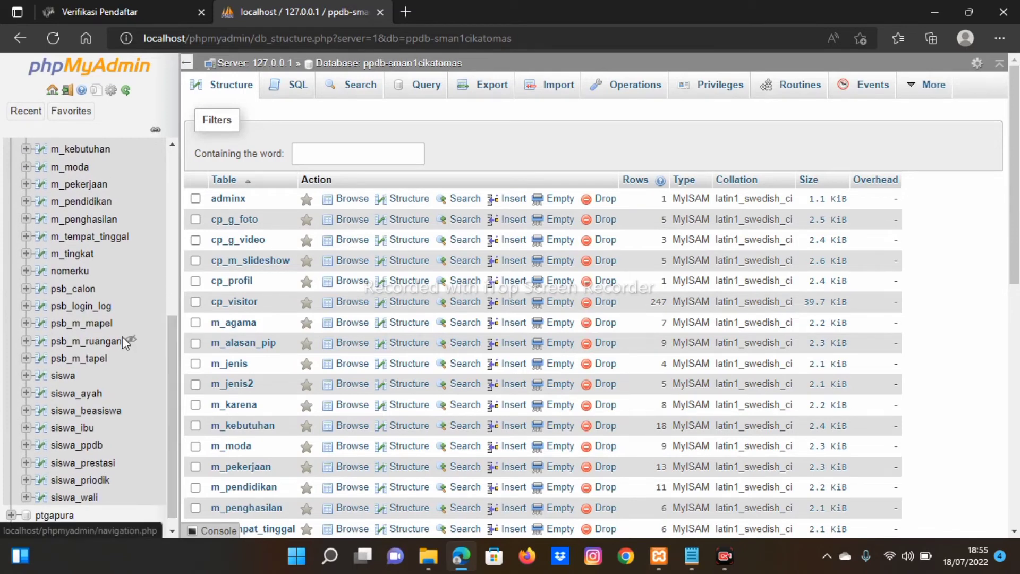
click(81, 294)
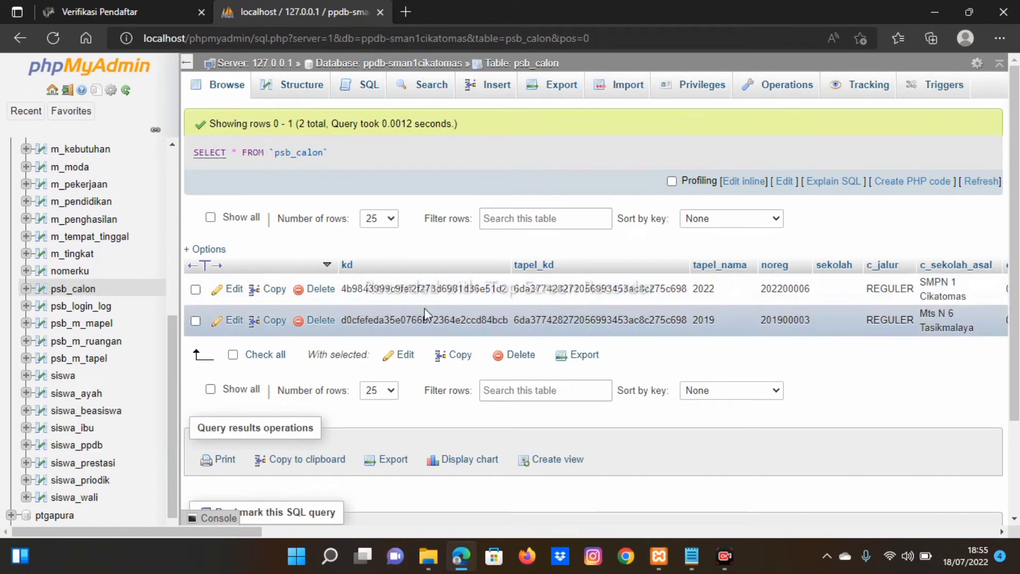
scroll(449, 308, right, 5)
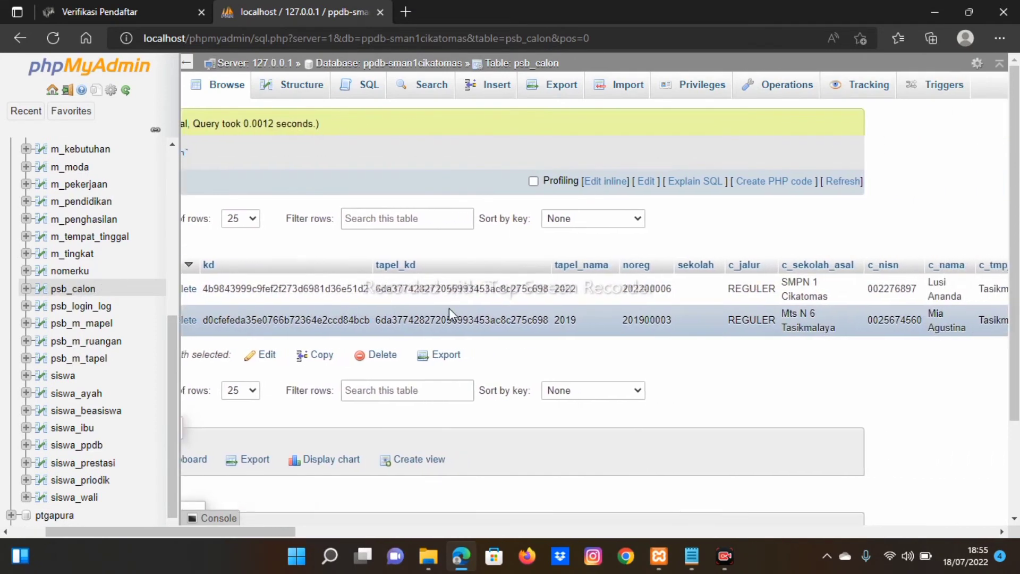
scroll(449, 308, left, 5)
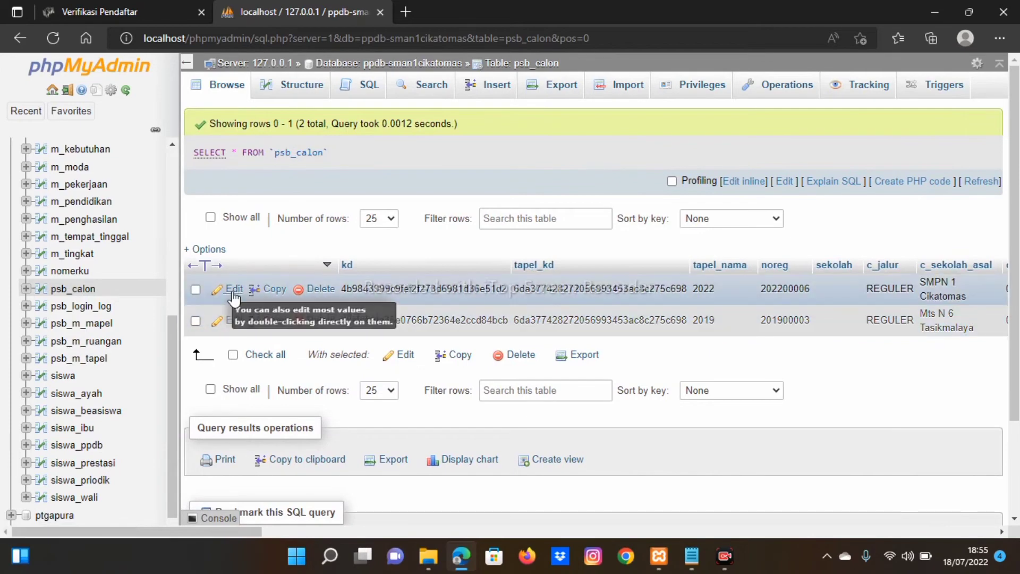
Step: Set cetak_kartu_tes, diterima and aktif to true on the 2022 applicant's record and save
click(233, 290)
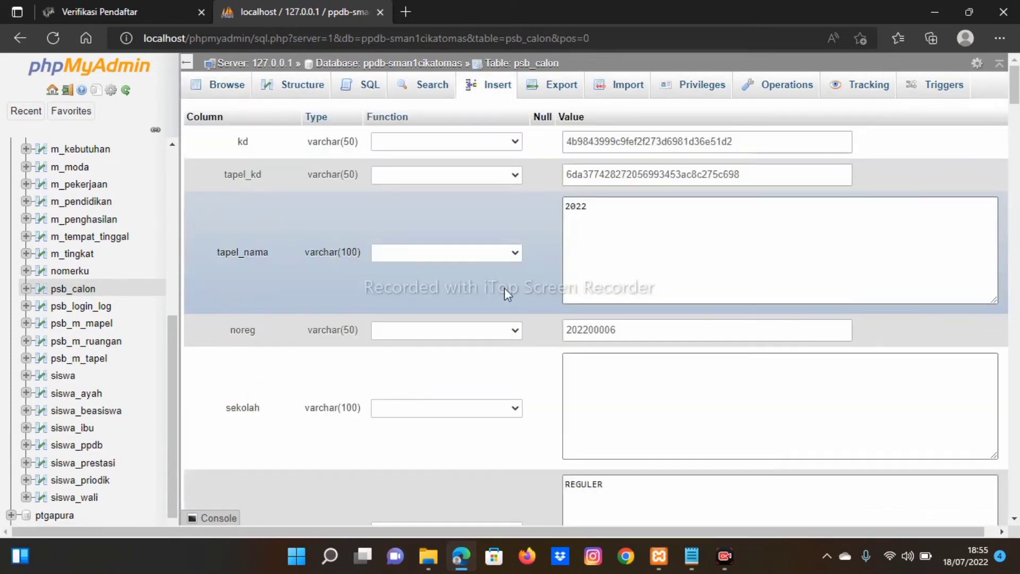
drag(1016, 95, 1015, 470)
scroll(1016, 454, up, 3)
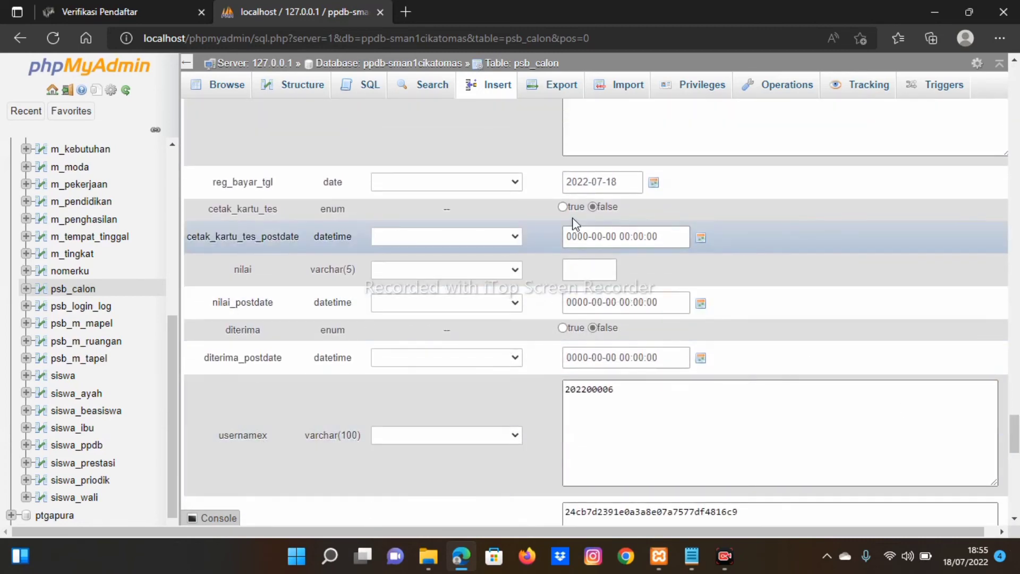
click(562, 207)
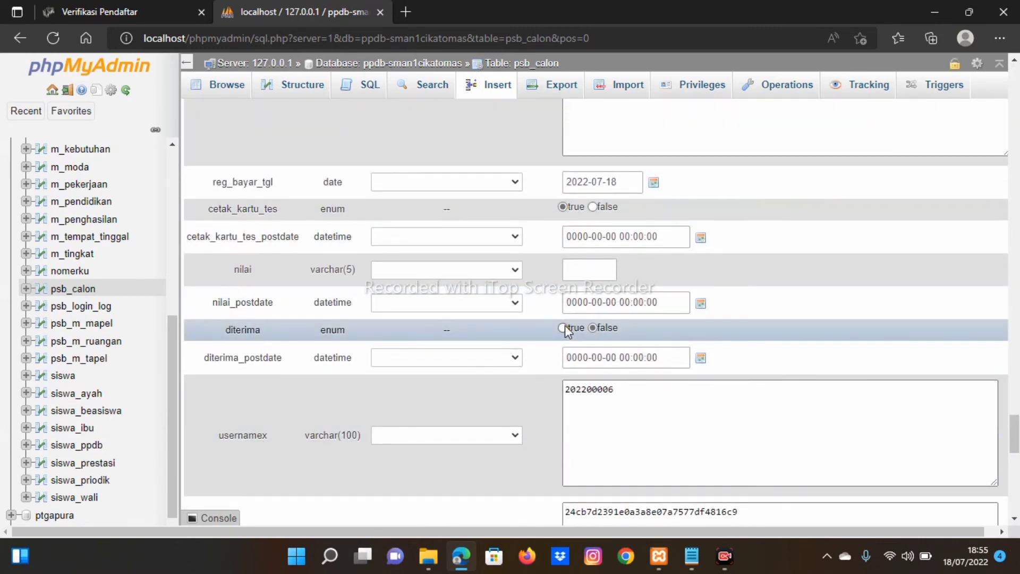
scroll(566, 325, down, 5)
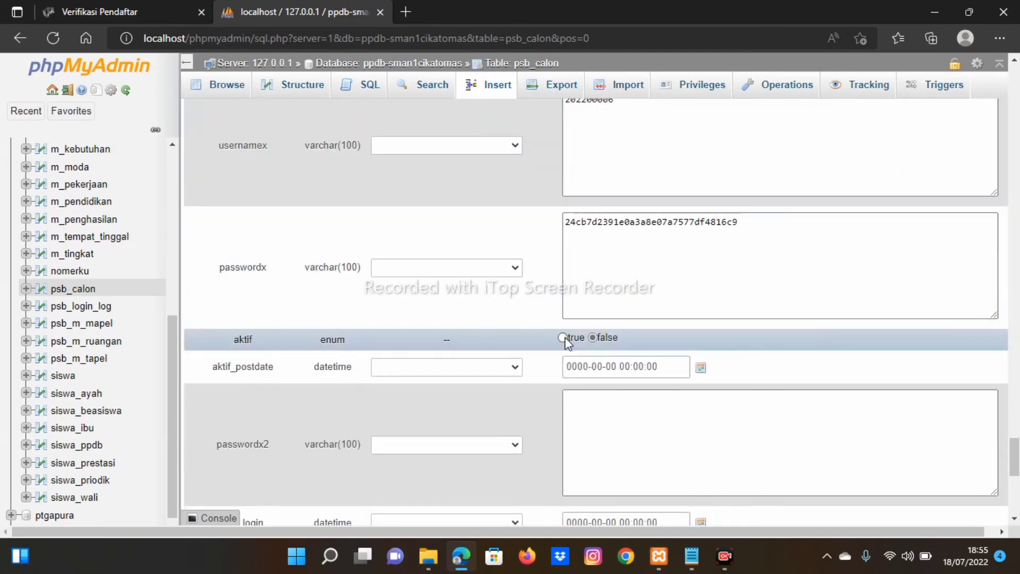
click(564, 338)
scroll(566, 340, down, 7)
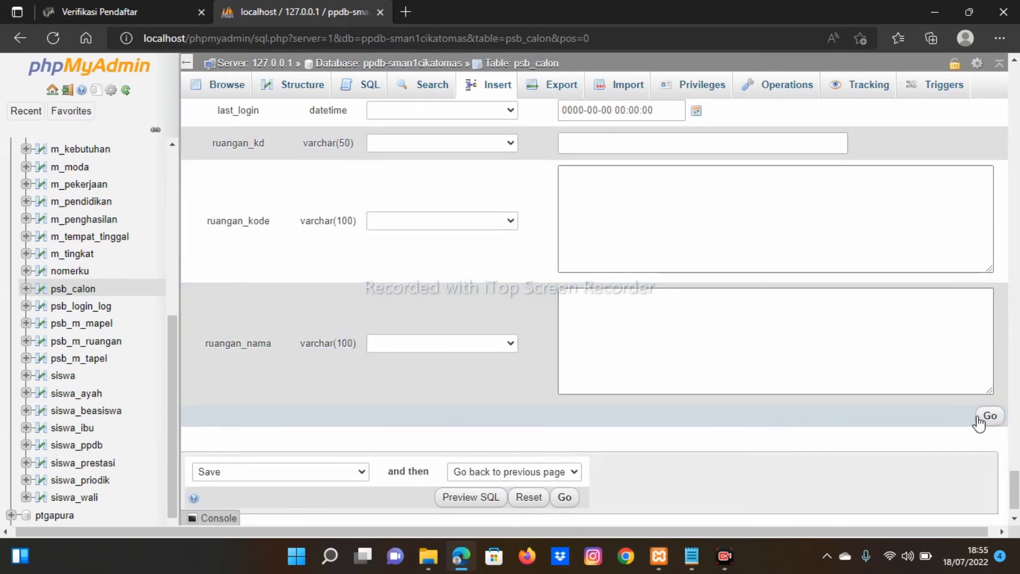
click(986, 418)
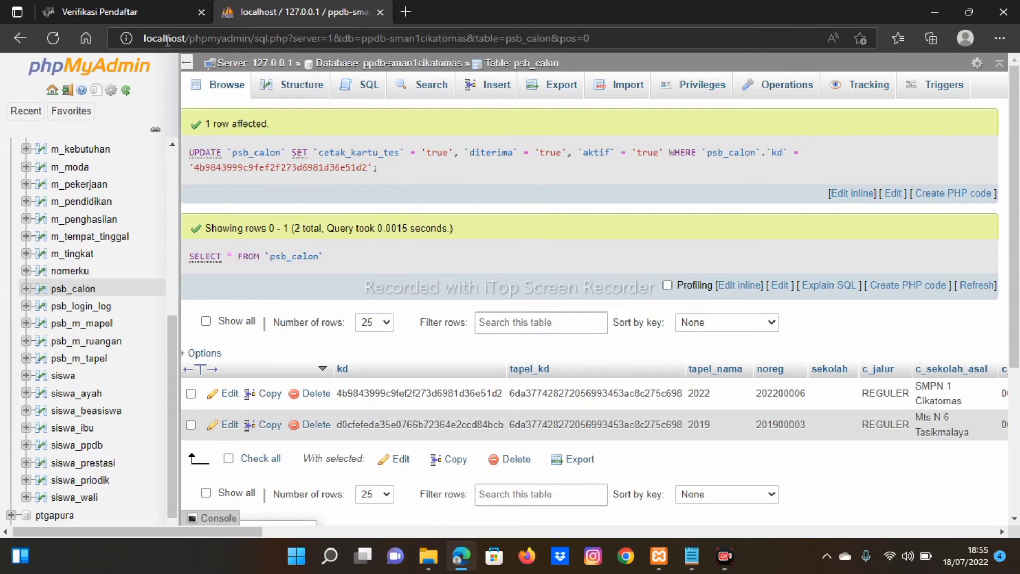
click(142, 10)
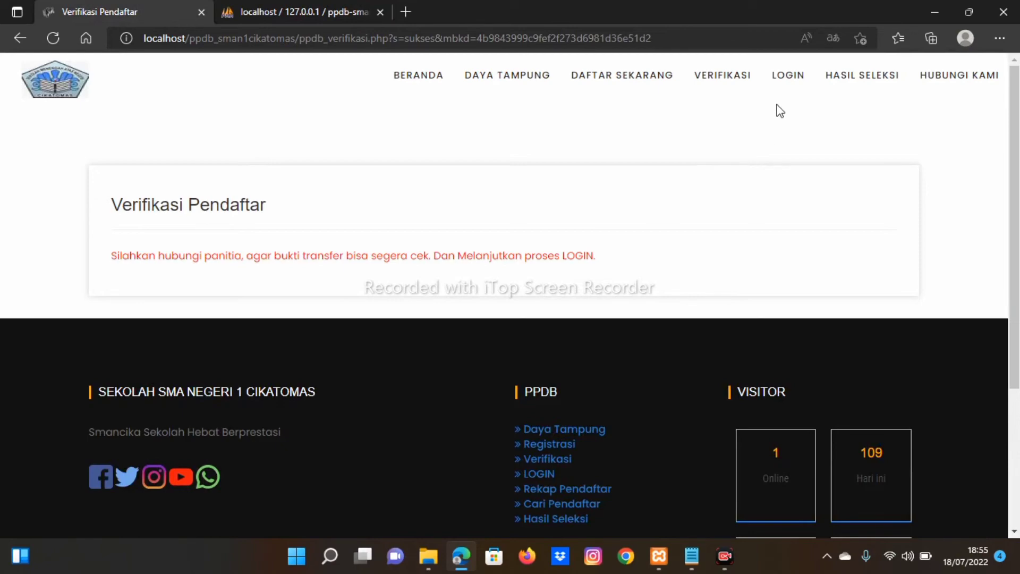
Step: On the applicant login page, paste the username copied from the notes
click(785, 79)
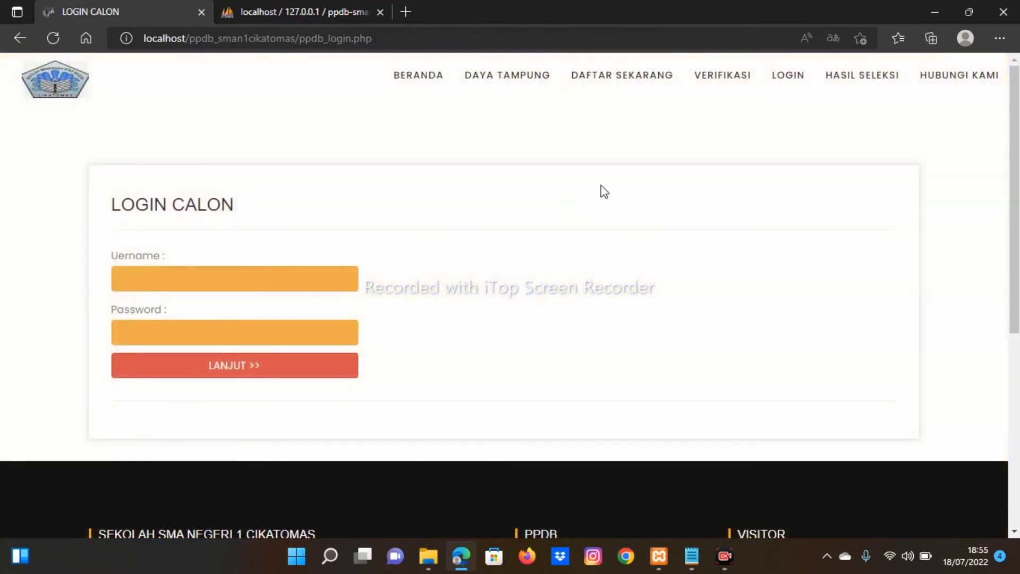
click(315, 282)
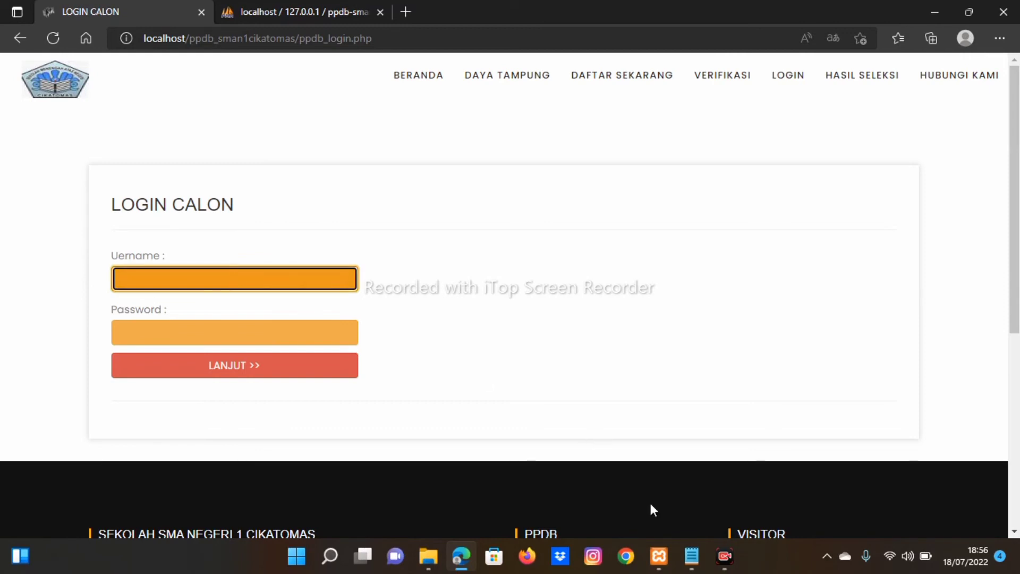
click(690, 559)
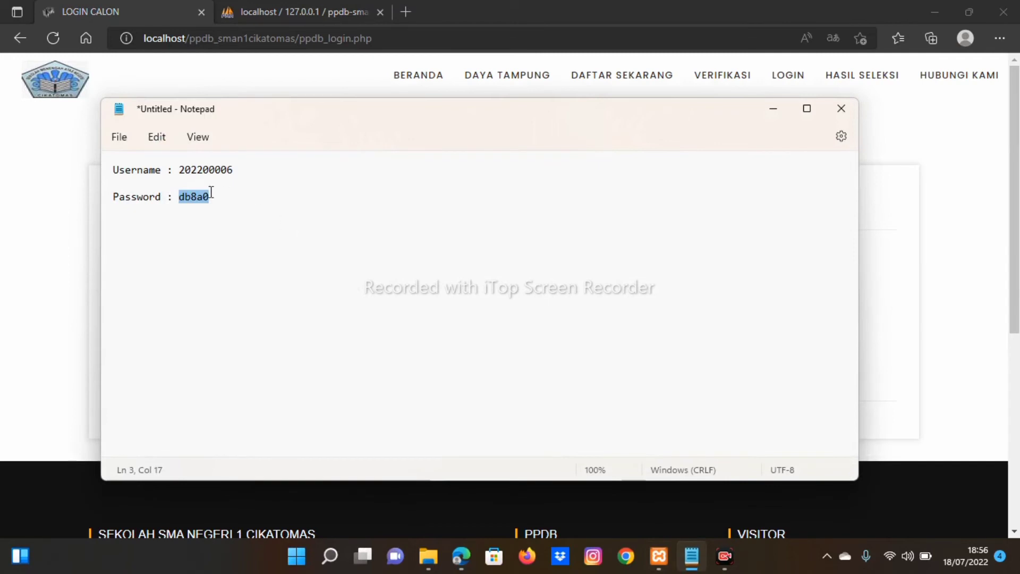
drag(178, 173, 238, 175)
key(ctrl+c)
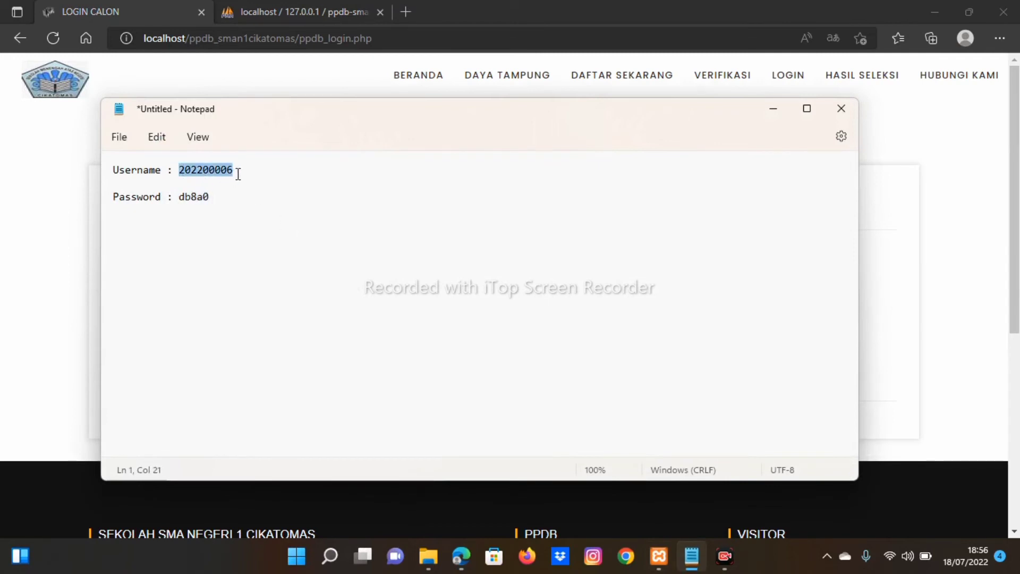
click(774, 109)
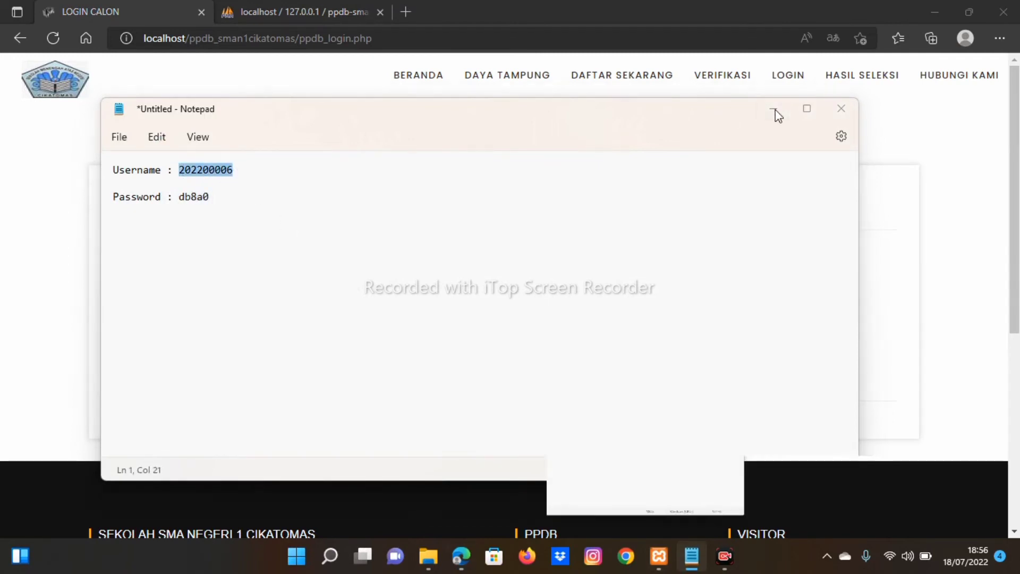
key(ctrl+v)
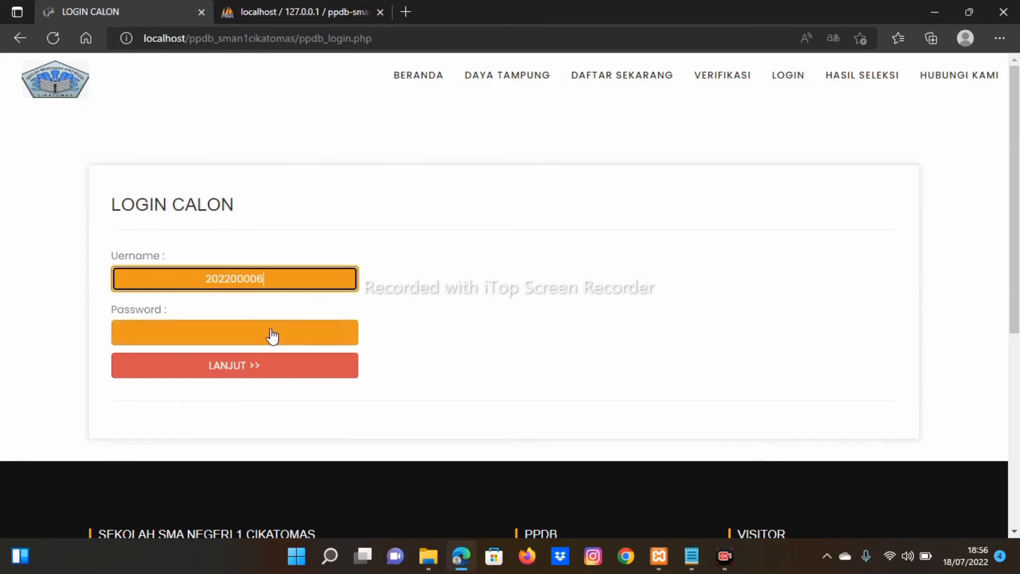
Step: Paste the password from the notes into the password field and log in
click(271, 335)
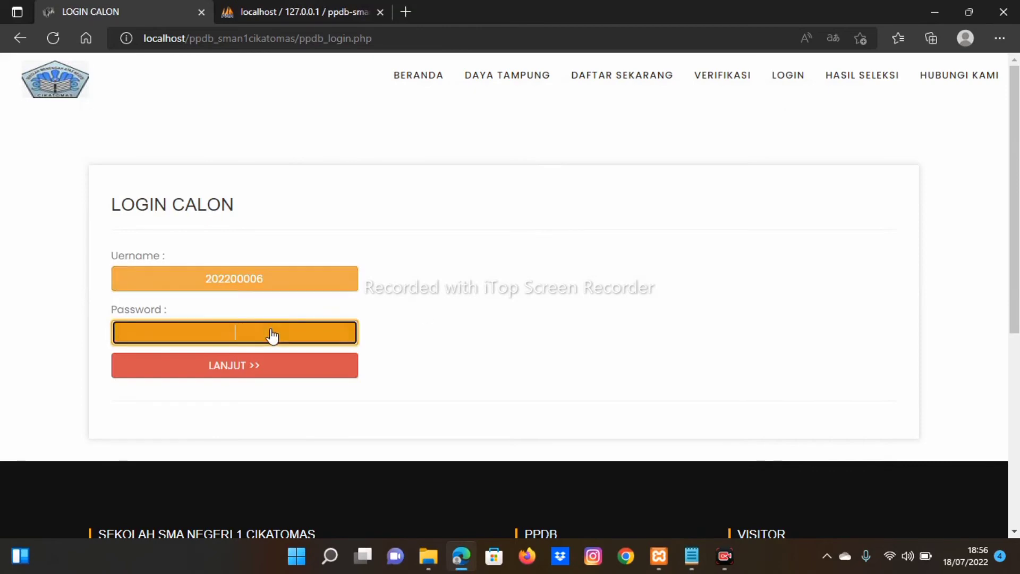
click(688, 556)
drag(182, 205, 223, 208)
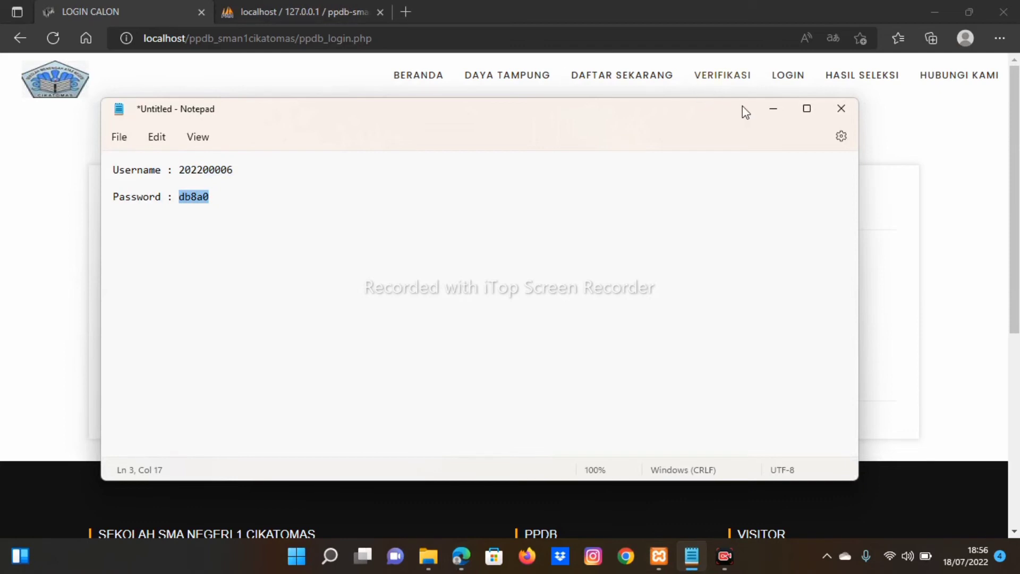
click(773, 111)
key(ctrl+v)
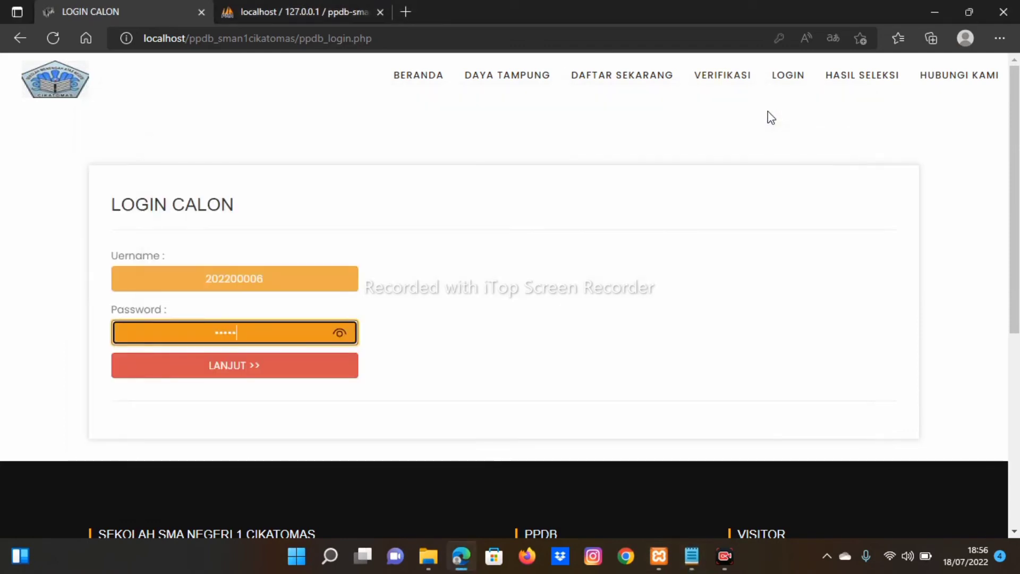
click(236, 375)
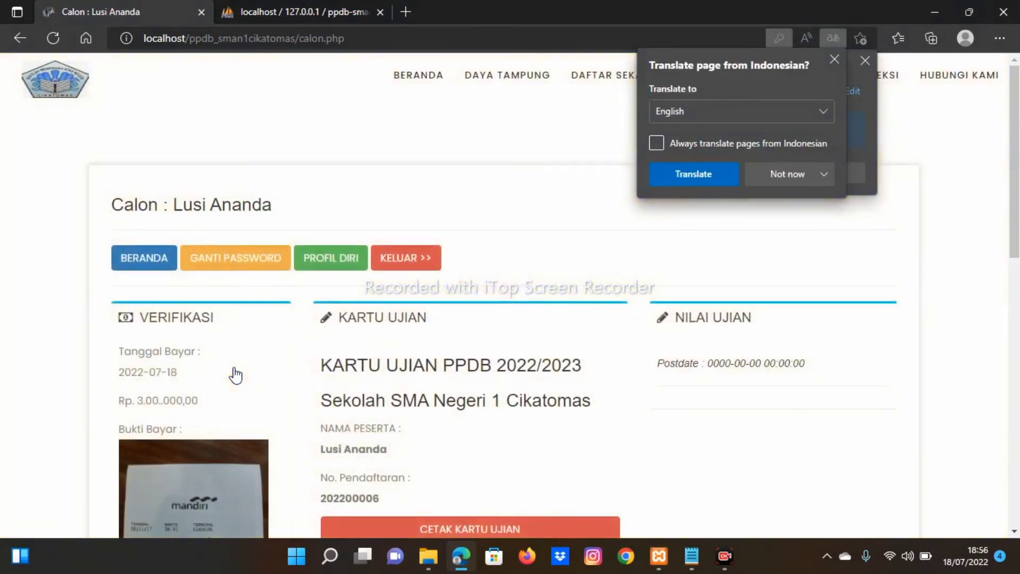
click(834, 58)
click(863, 59)
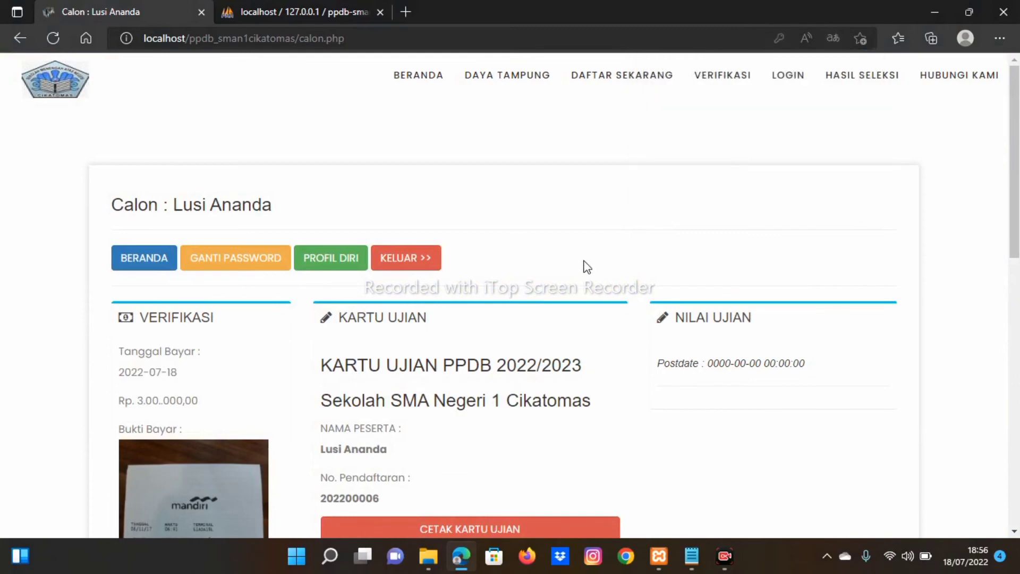
scroll(583, 268, down, 1)
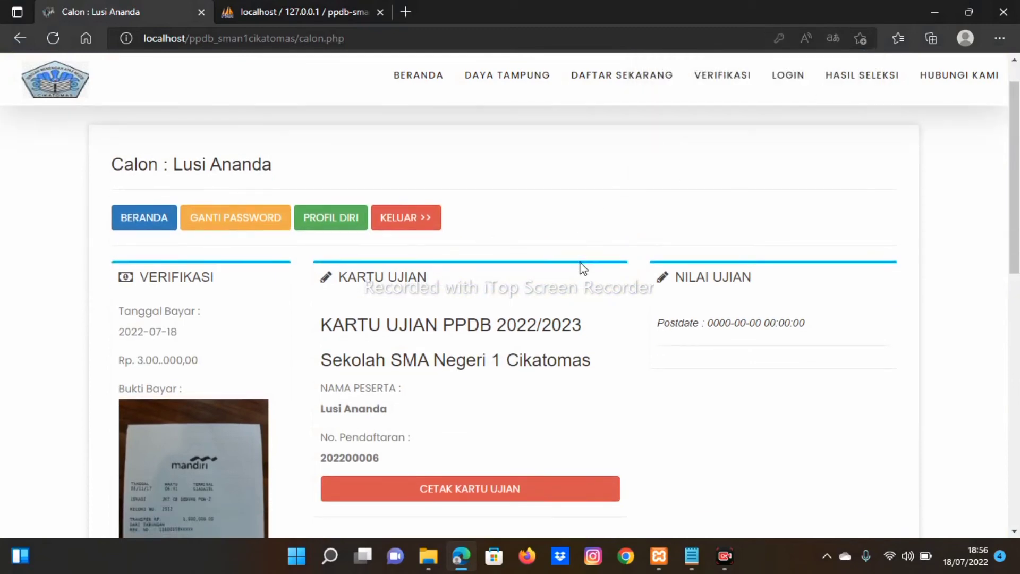
scroll(584, 268, down, 2)
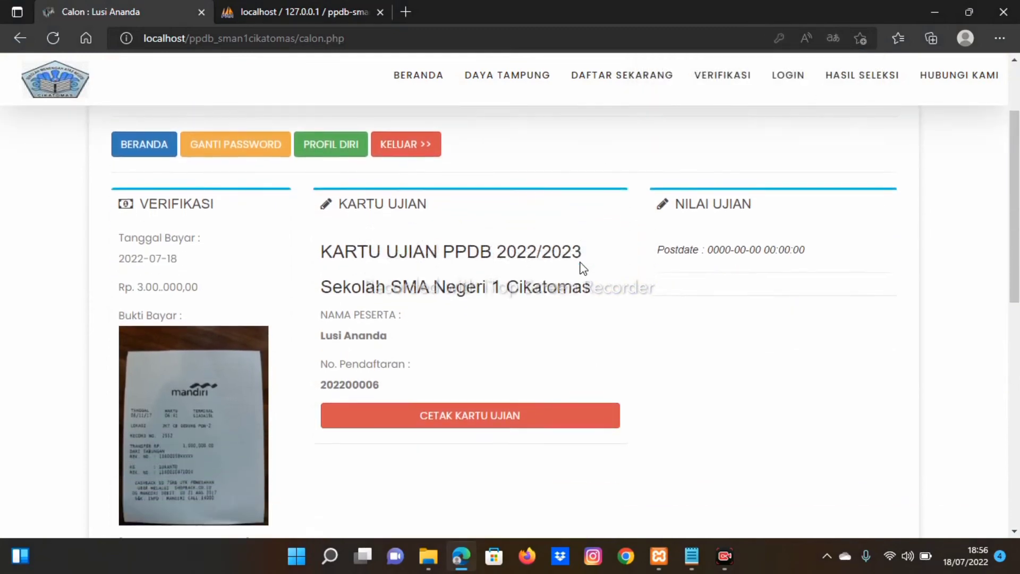
scroll(582, 263, down, 1)
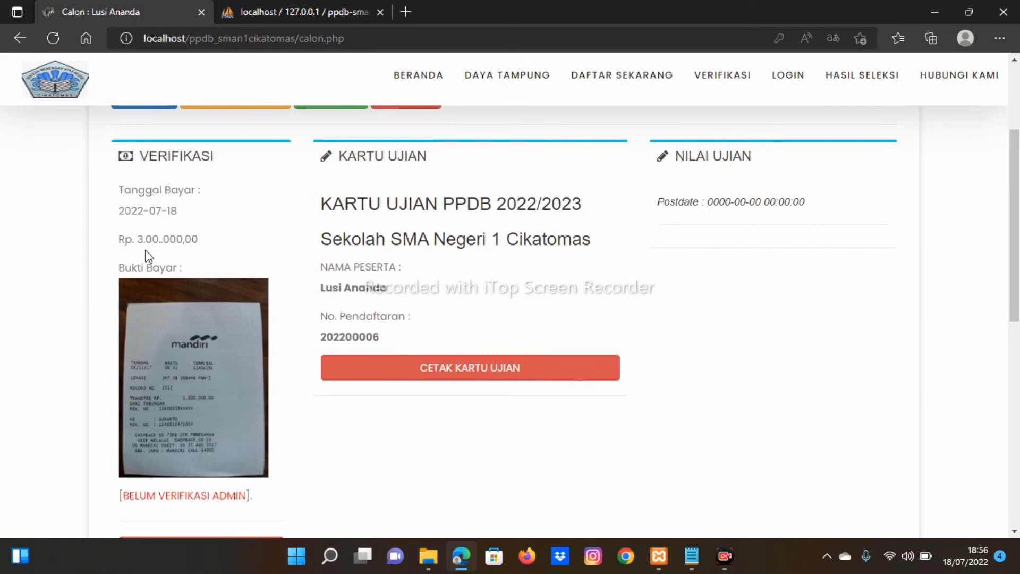
scroll(237, 324, down, 2)
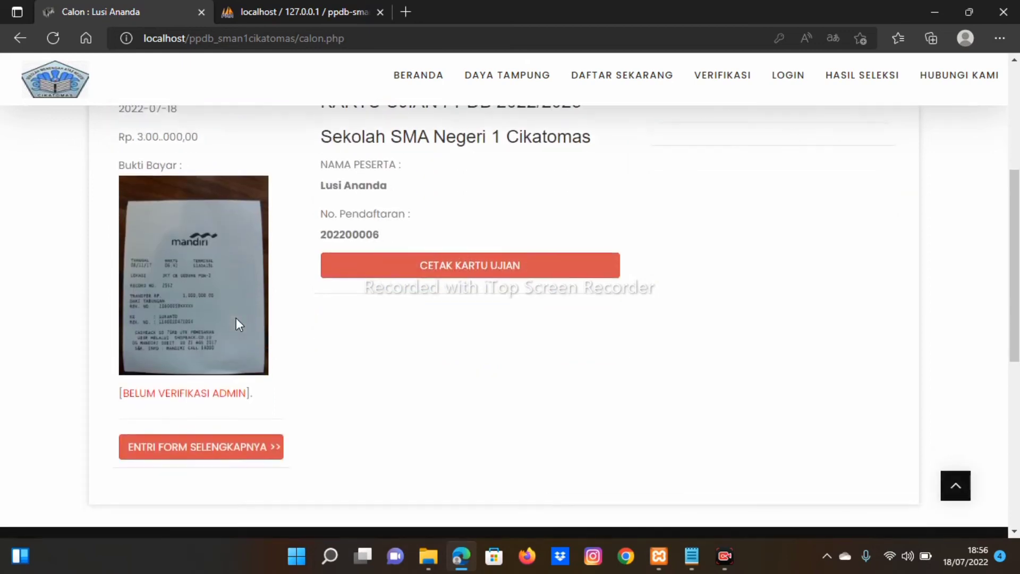
scroll(301, 383, up, 3)
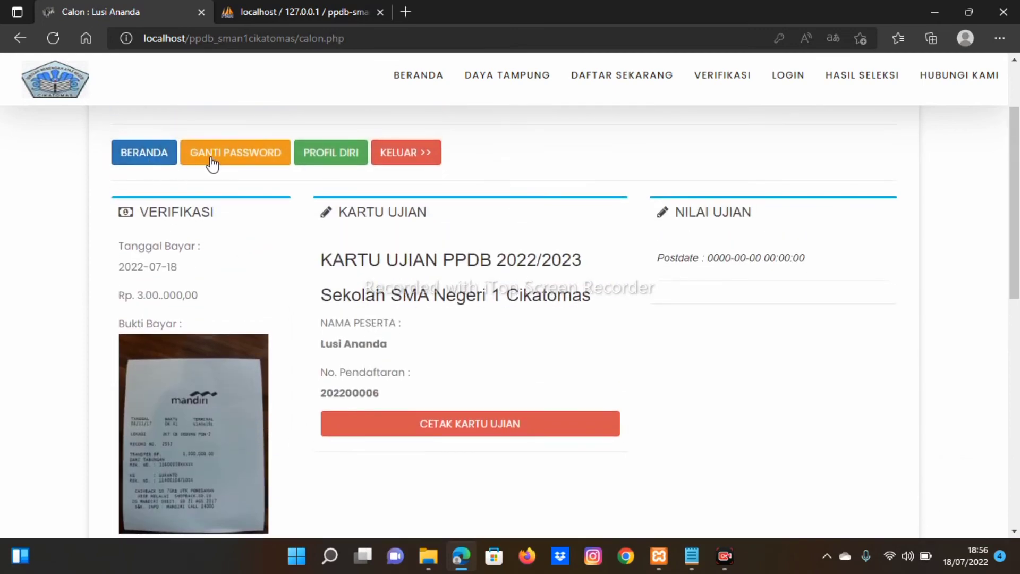
click(352, 161)
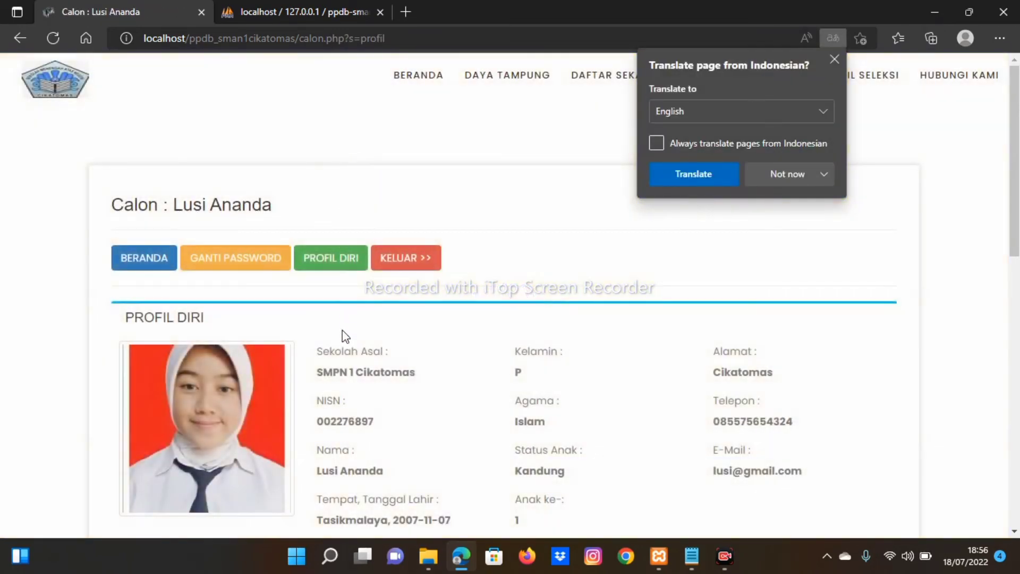
scroll(345, 346, down, 2)
scroll(344, 349, down, 3)
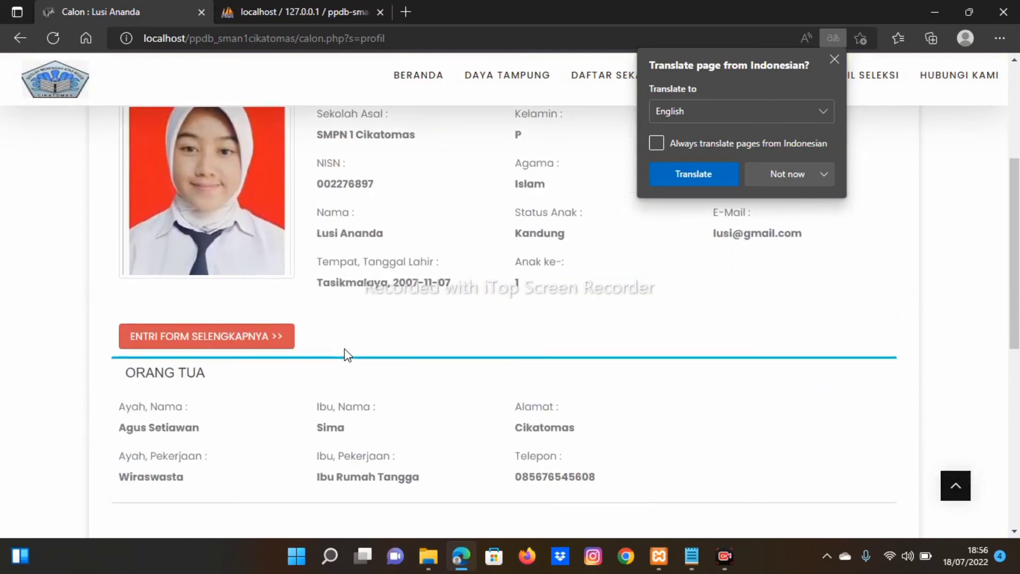
scroll(344, 348, up, 1)
scroll(344, 349, down, 1)
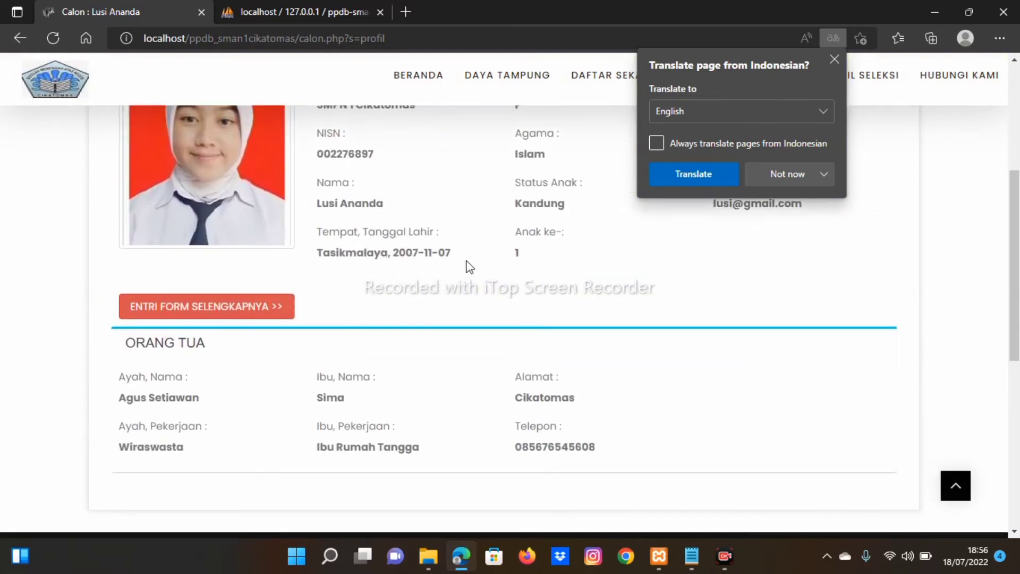
scroll(463, 270, up, 2)
scroll(611, 287, up, 1)
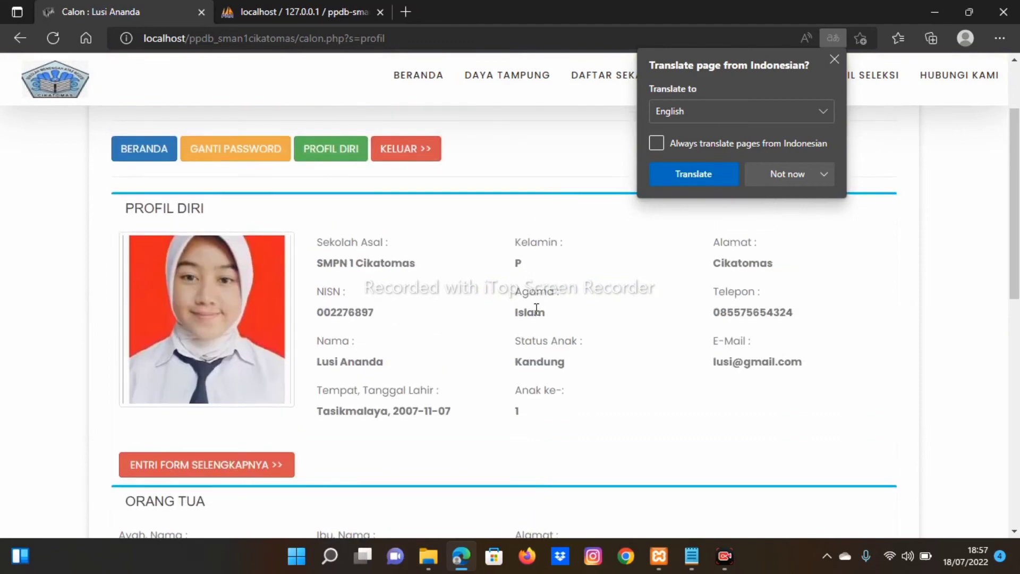
scroll(539, 359, down, 3)
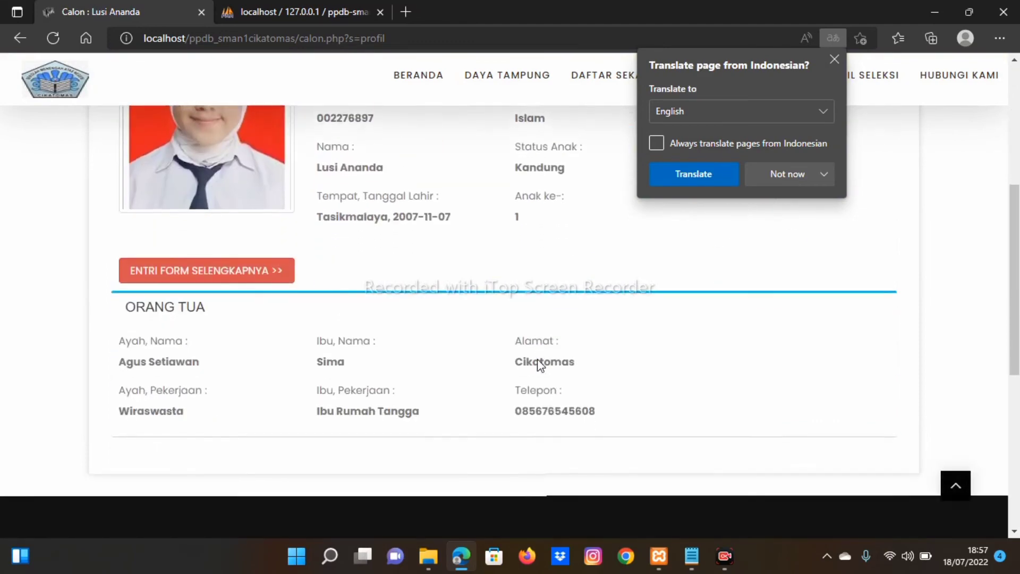
scroll(252, 321, down, 1)
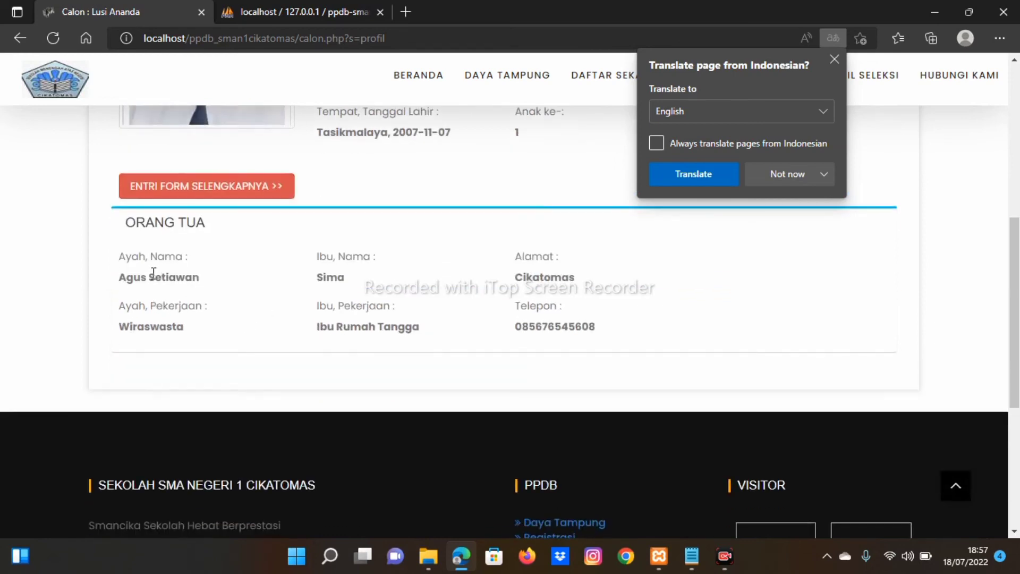
scroll(328, 313, up, 2)
scroll(328, 313, up, 3)
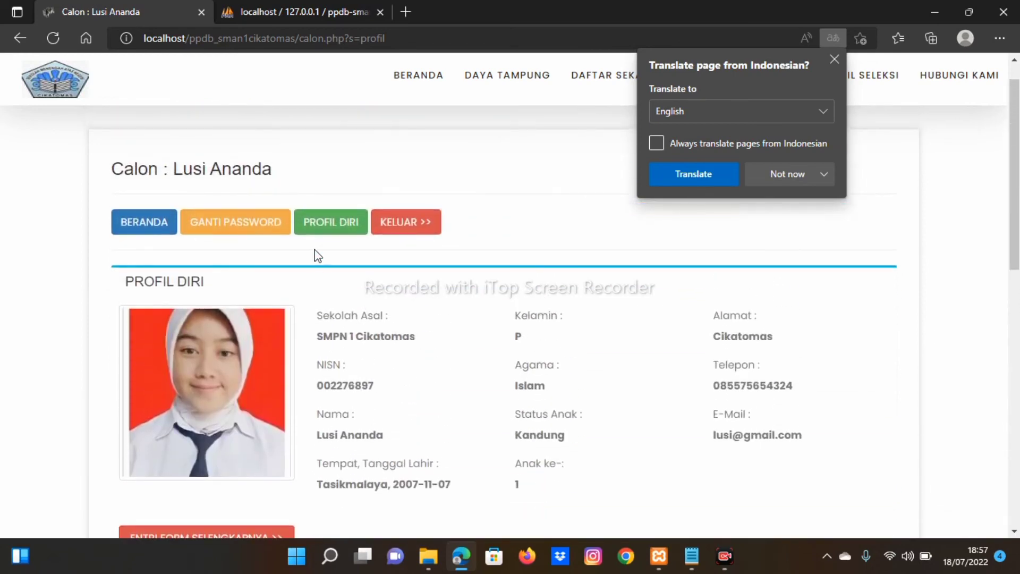
click(265, 233)
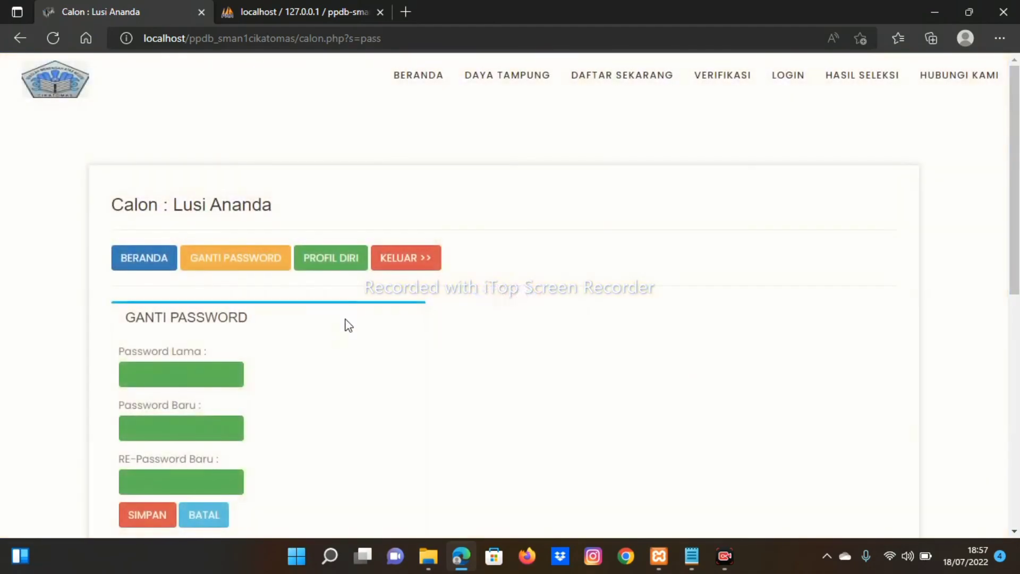
scroll(333, 330, down, 1)
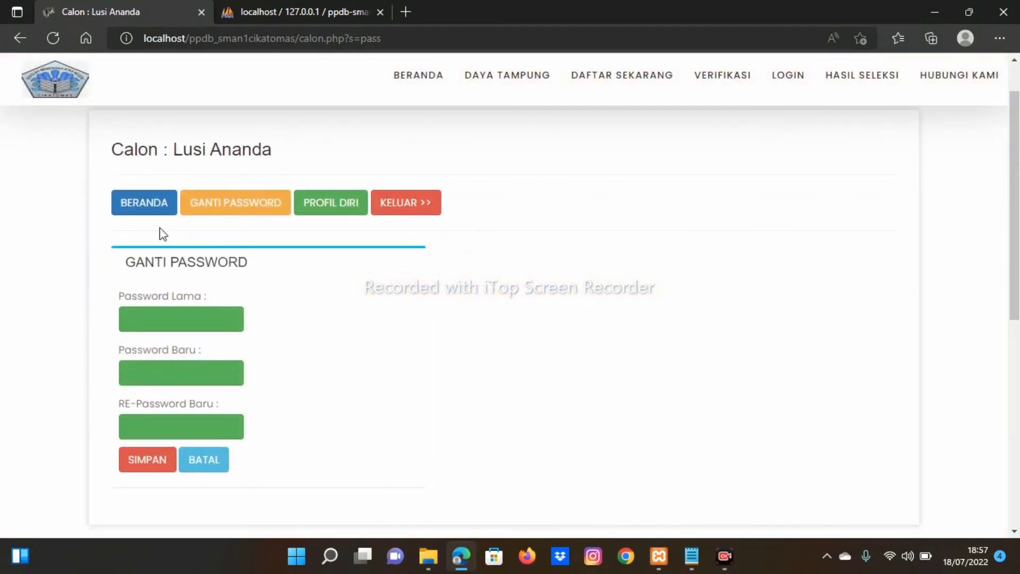
click(146, 212)
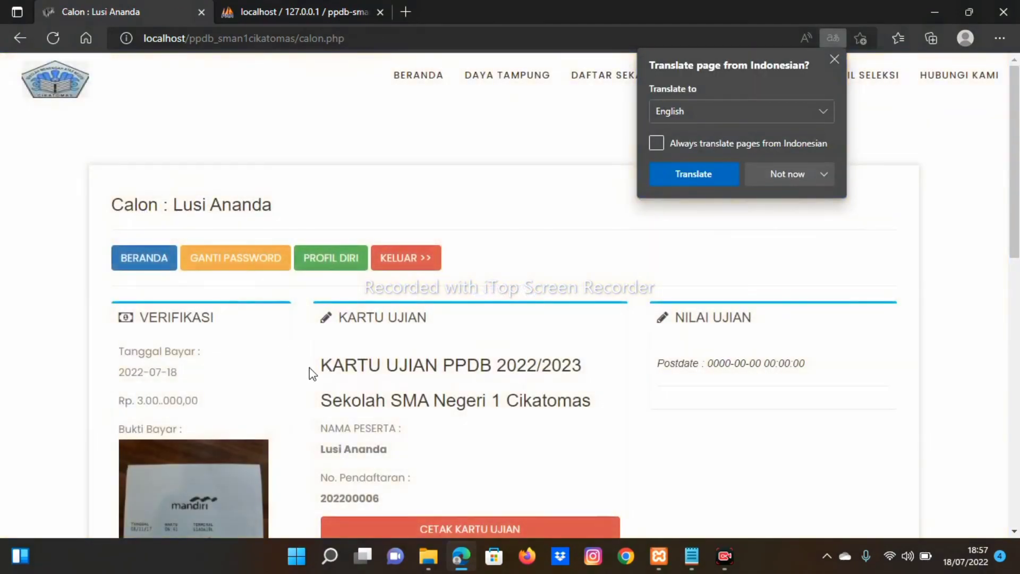
scroll(313, 375, down, 1)
scroll(317, 379, up, 1)
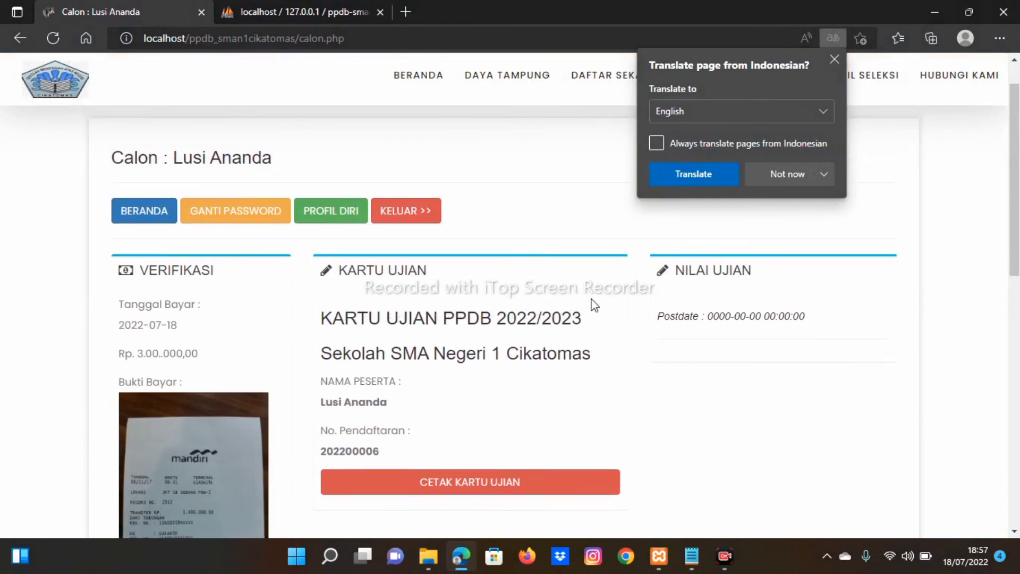
click(833, 59)
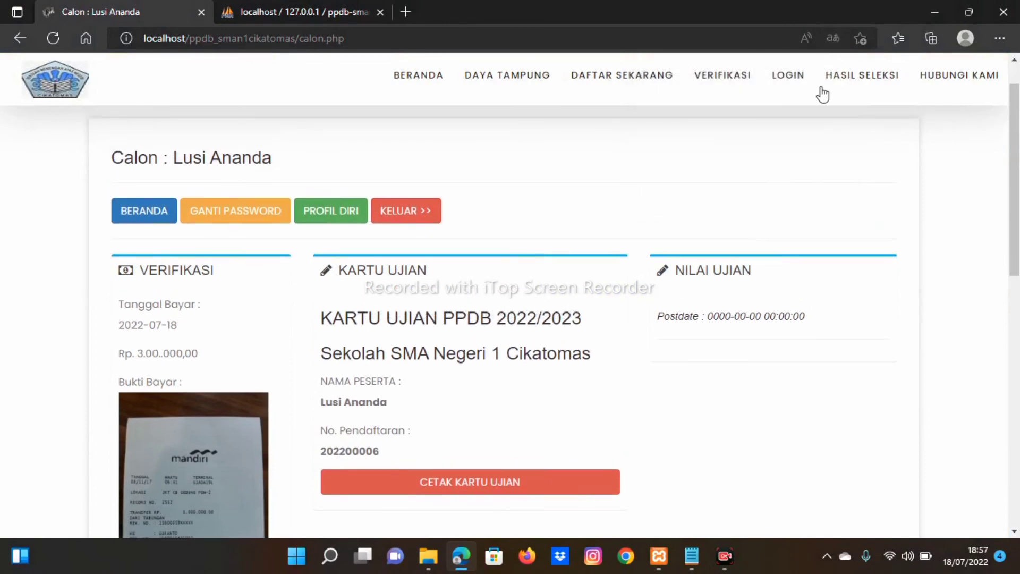
Step: View the 2022/2023 HASIL SELEKSI page, then go to the Hubungi Kami contact page
click(850, 75)
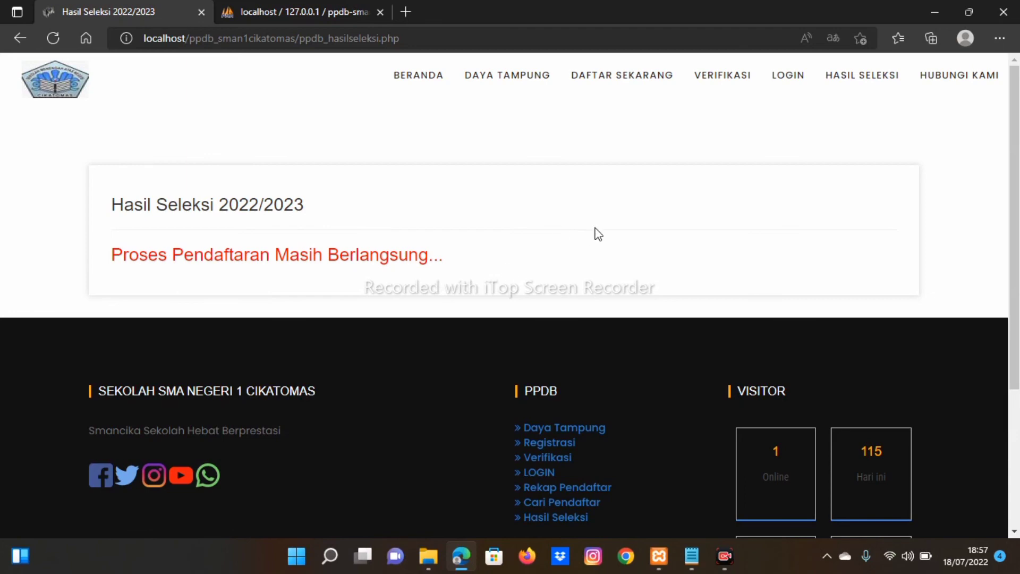
click(946, 83)
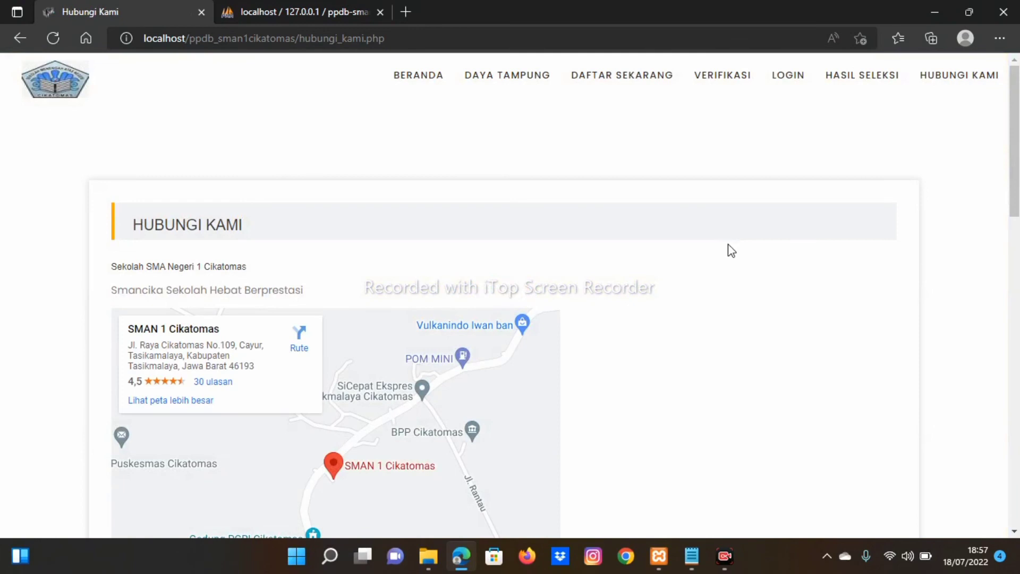
Step: Scroll through the contact page's map and address, then return to the BERANDA home page
scroll(728, 247, down, 1)
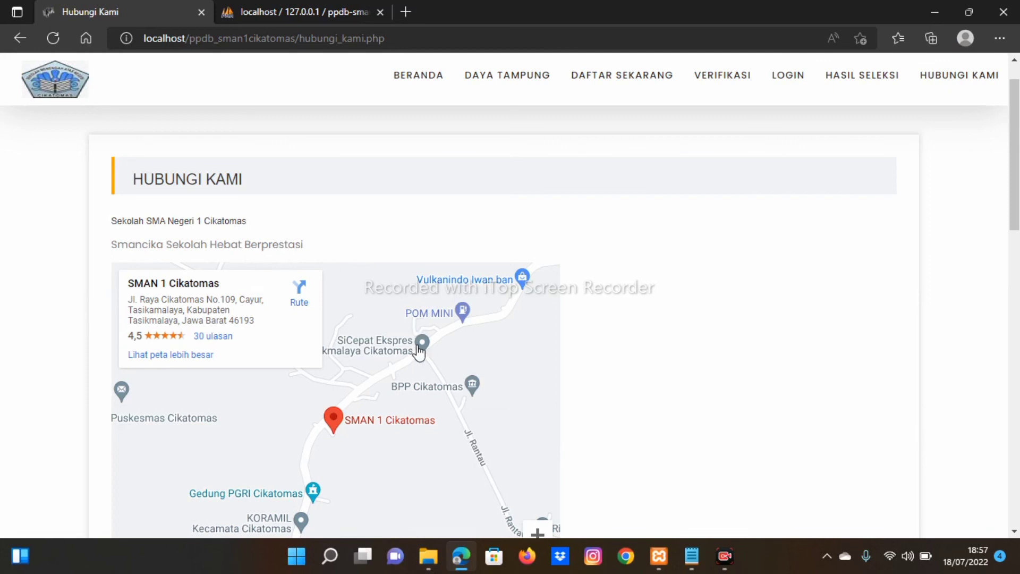
scroll(419, 350, down, 1)
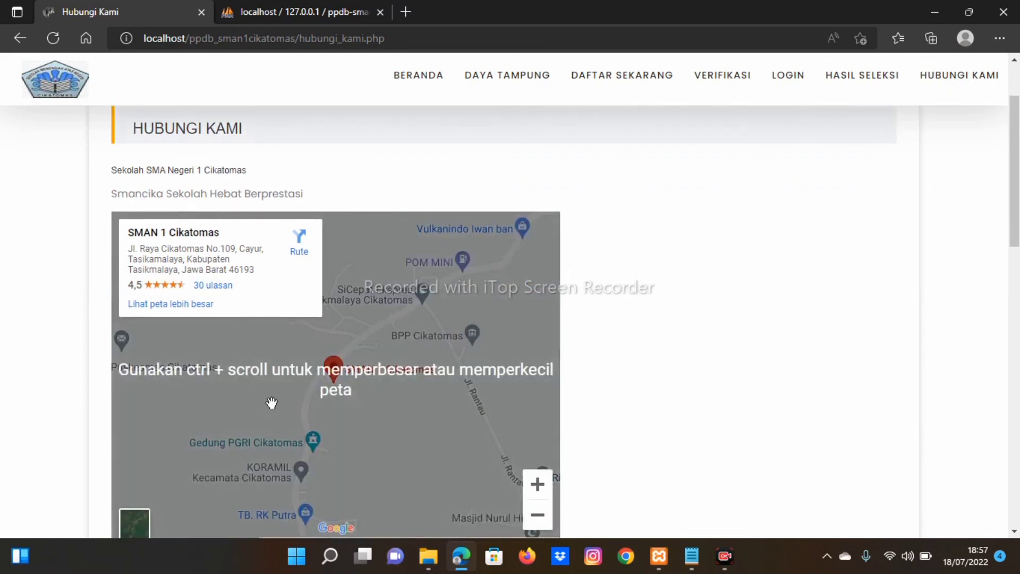
scroll(649, 344, down, 6)
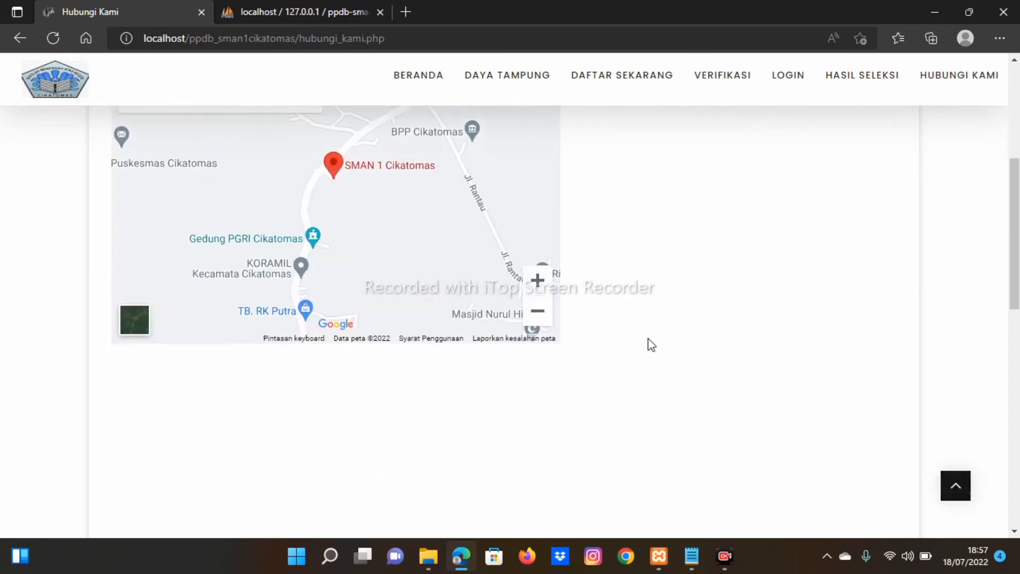
scroll(649, 344, down, 5)
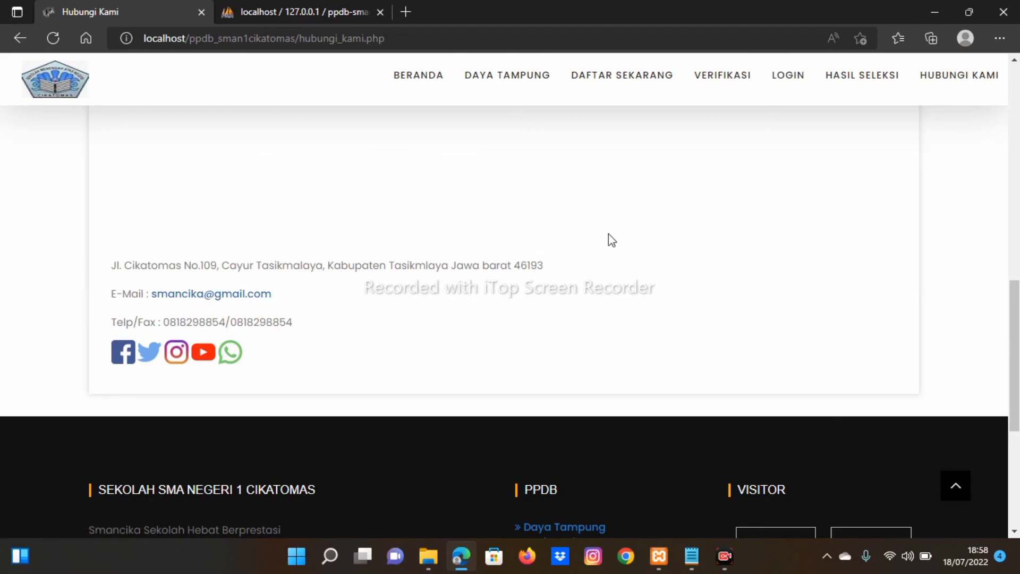
scroll(642, 234, up, 8)
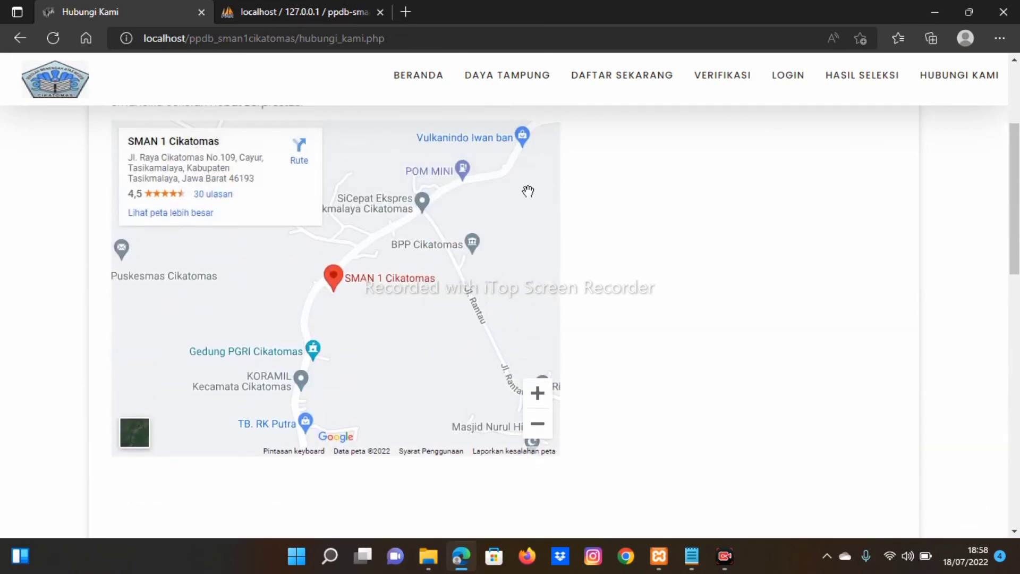
click(423, 85)
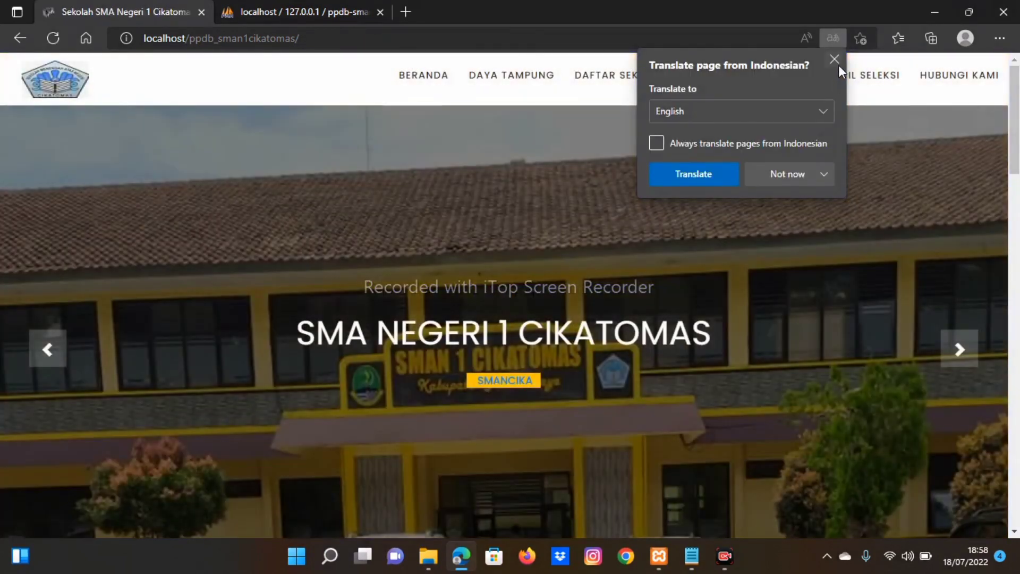
click(834, 59)
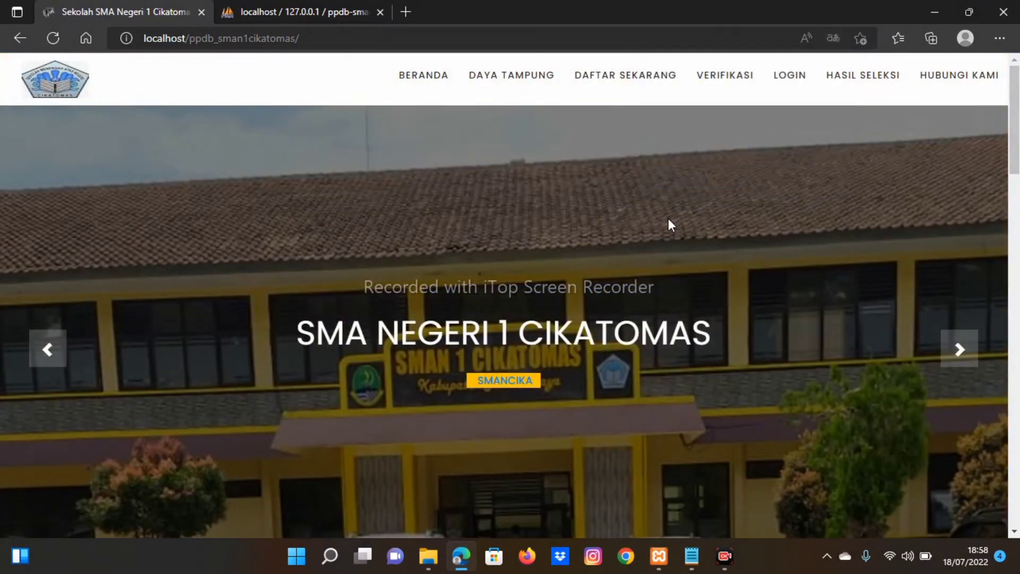